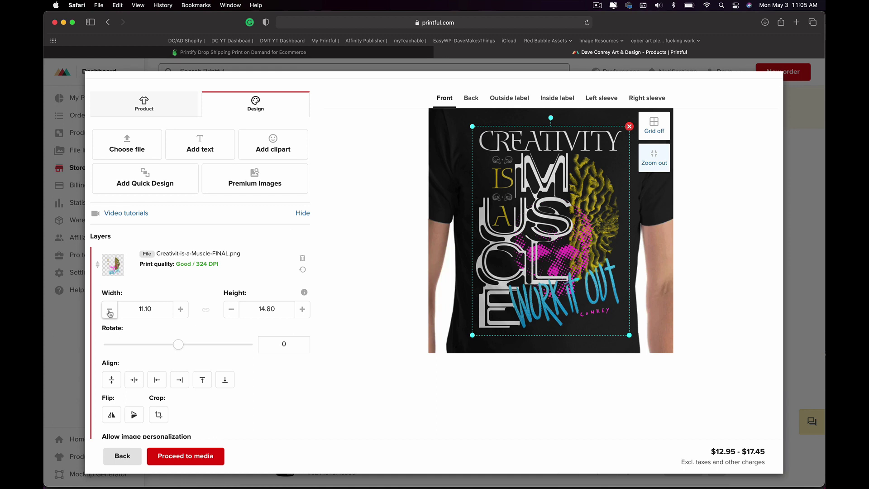
# Reduce the shirt artwork's width to 10.80 and its height to 14.40
pyautogui.click(109, 313)
pyautogui.click(109, 313)
pyautogui.click(109, 312)
pyautogui.scroll(1, 711, 338)
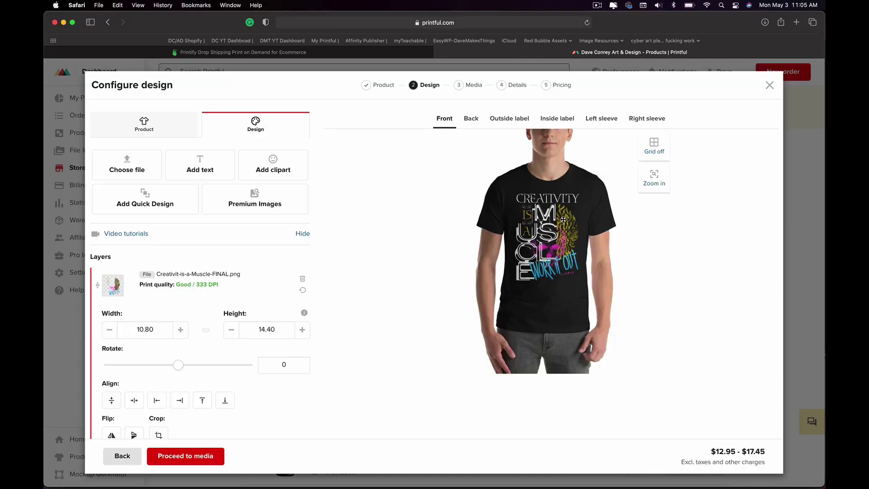
# Move the artwork slightly lower on the shirt front and center it horizontally in the print area
pyautogui.click(565, 231)
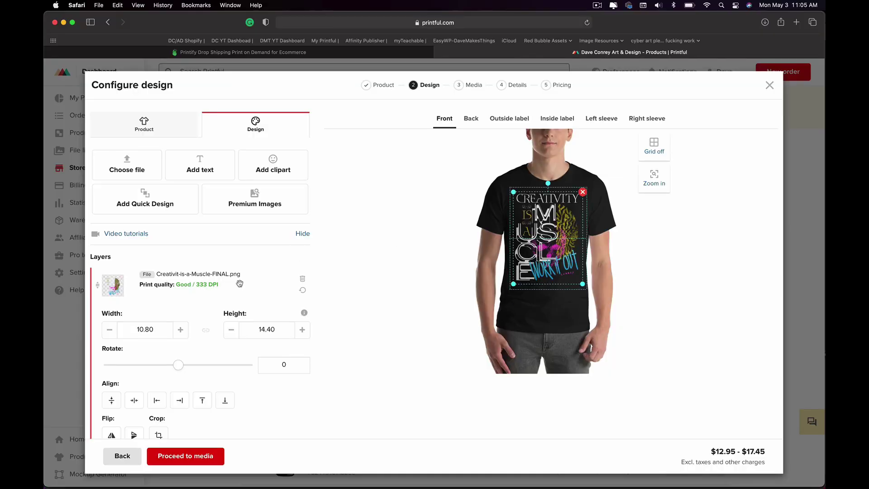
pyautogui.scroll(-2, 508, 233)
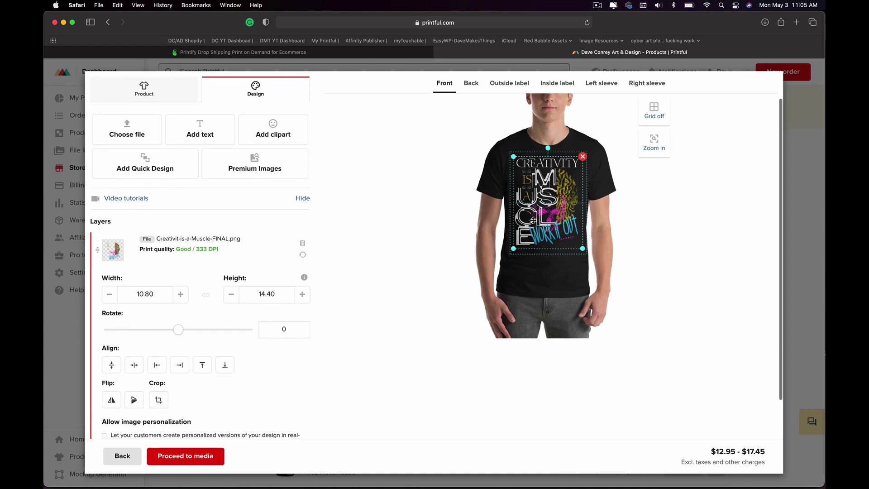
pyautogui.click(653, 144)
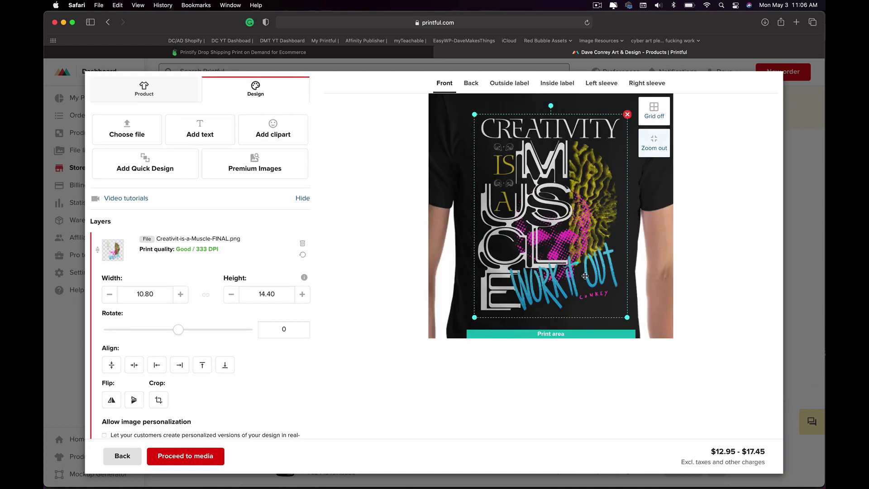
pyautogui.moveTo(584, 276); pyautogui.dragTo(584, 281)
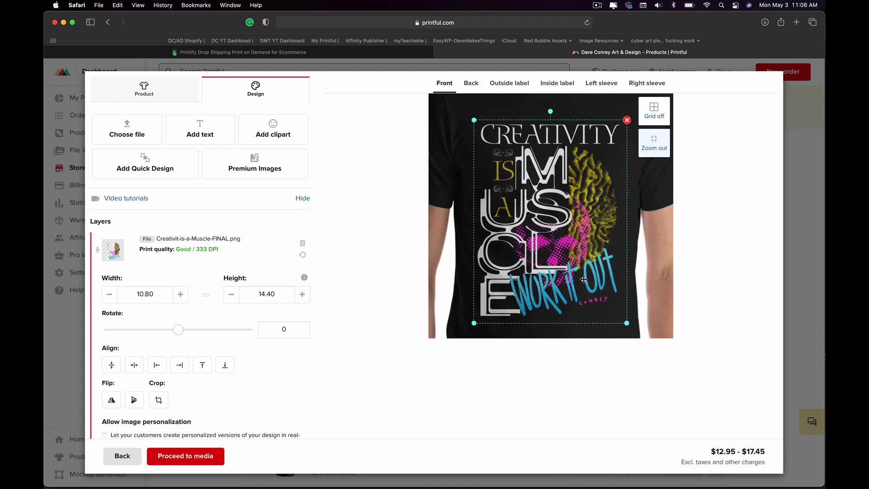
pyautogui.click(135, 366)
pyautogui.click(655, 141)
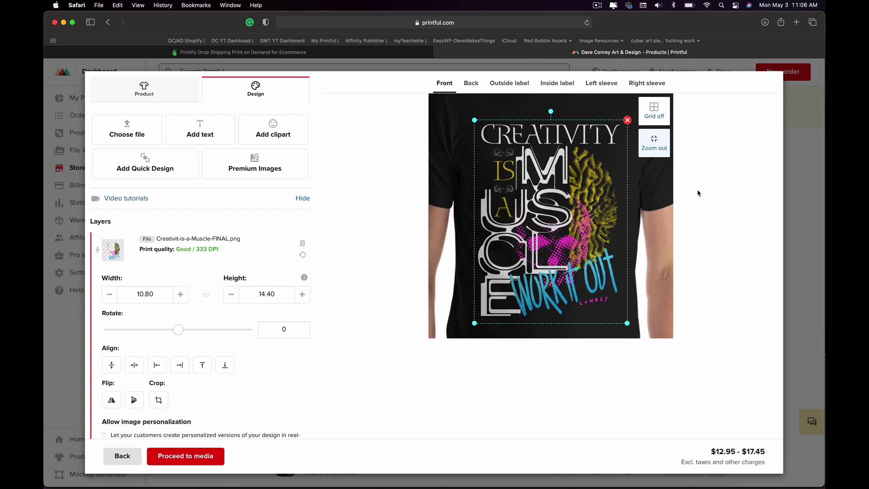
# Nudge the artwork a touch further down in the print area and preview it on the whole shirt
pyautogui.scroll(2, 645, 287)
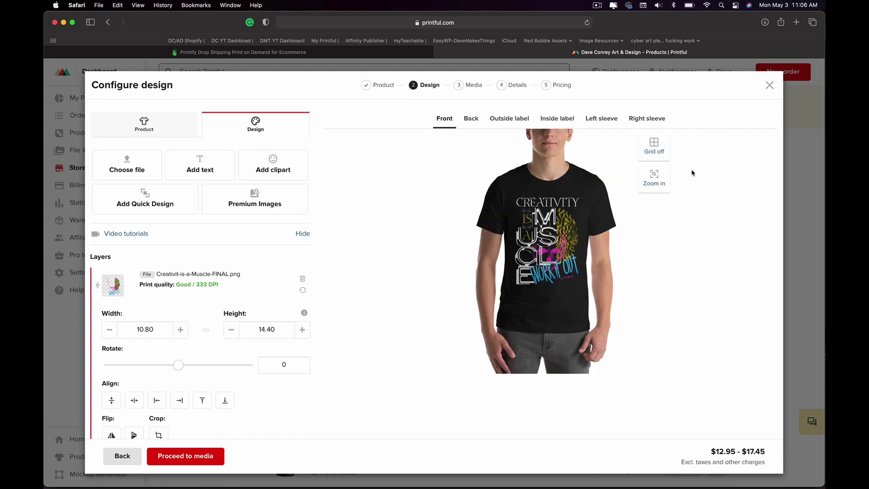
pyautogui.click(654, 178)
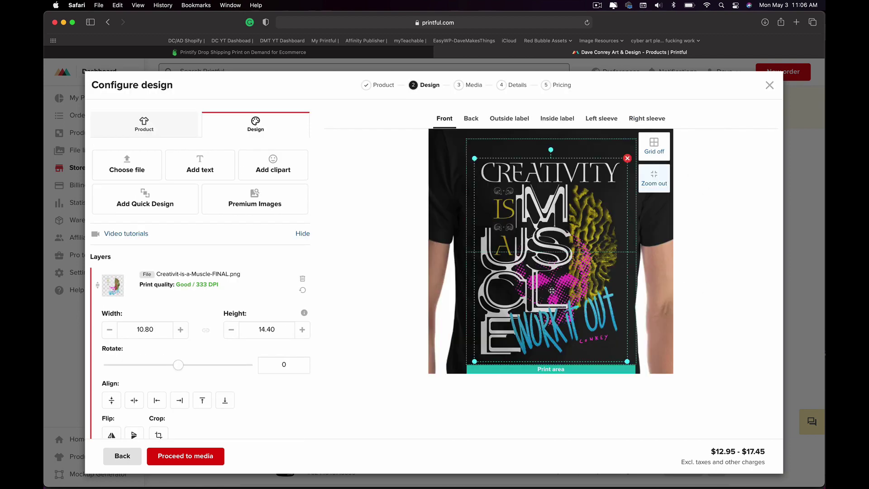
pyautogui.moveTo(552, 290); pyautogui.dragTo(551, 292)
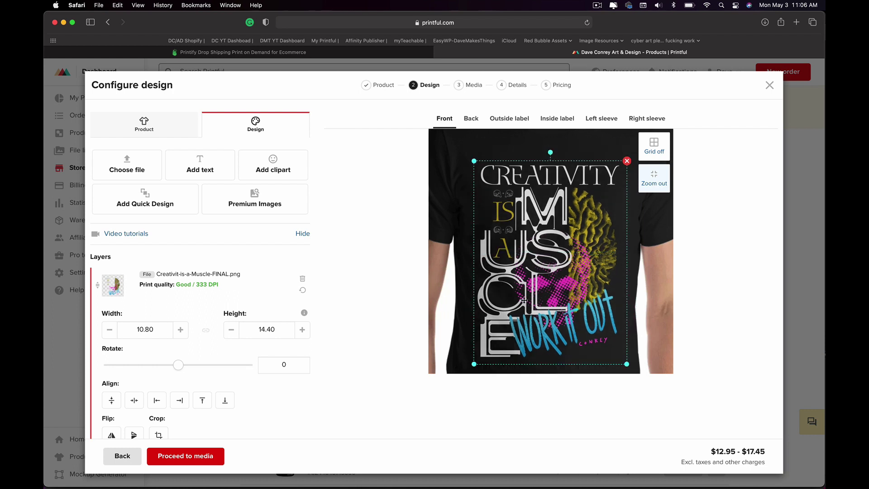
pyautogui.click(653, 177)
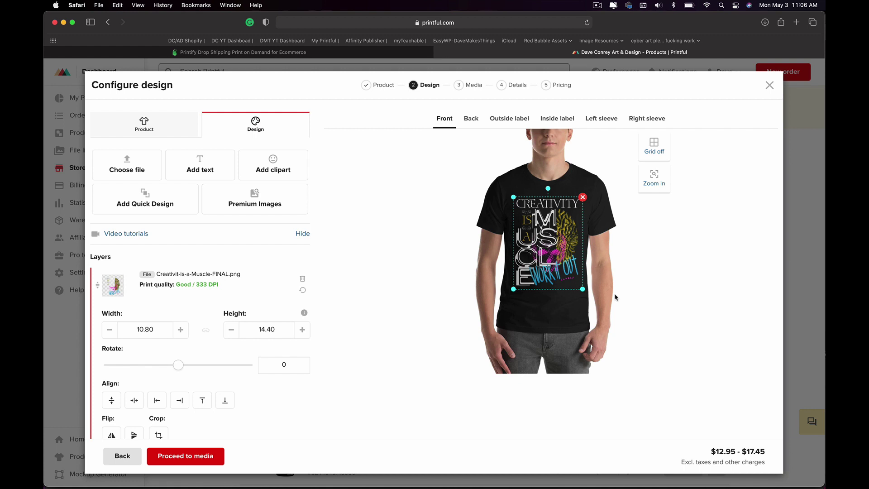
pyautogui.click(626, 253)
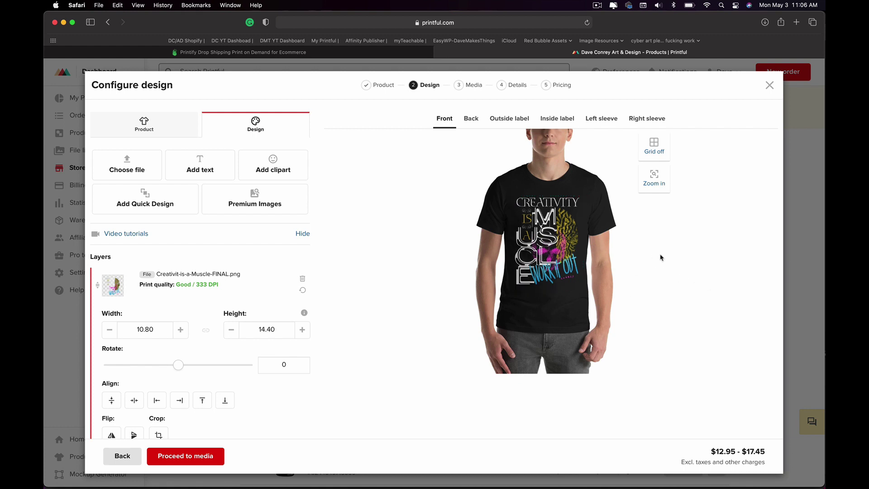
# Review the remaining layer options for the artwork and proceed to the media stage
pyautogui.scroll(-5, 458, 327)
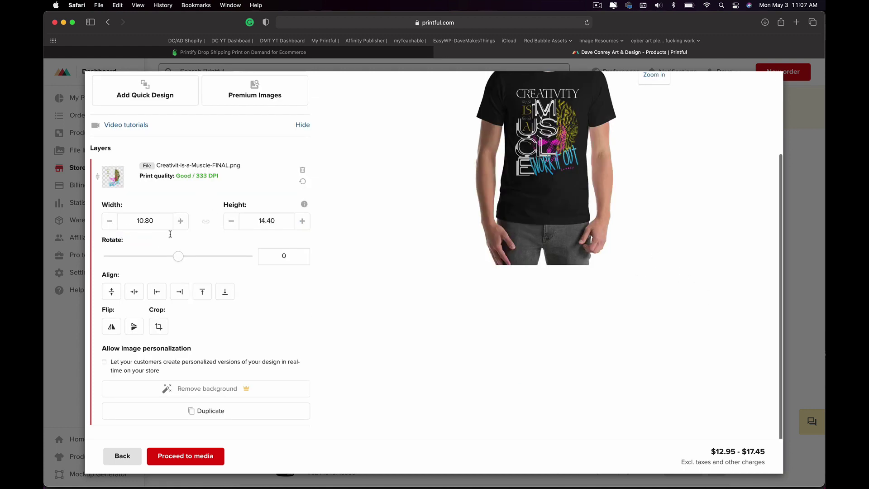
pyautogui.scroll(1, 242, 235)
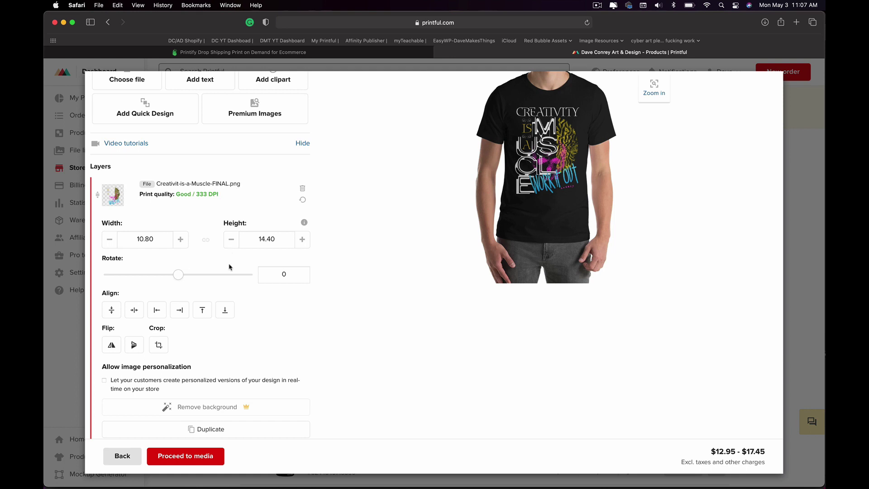
pyautogui.scroll(-2, 229, 267)
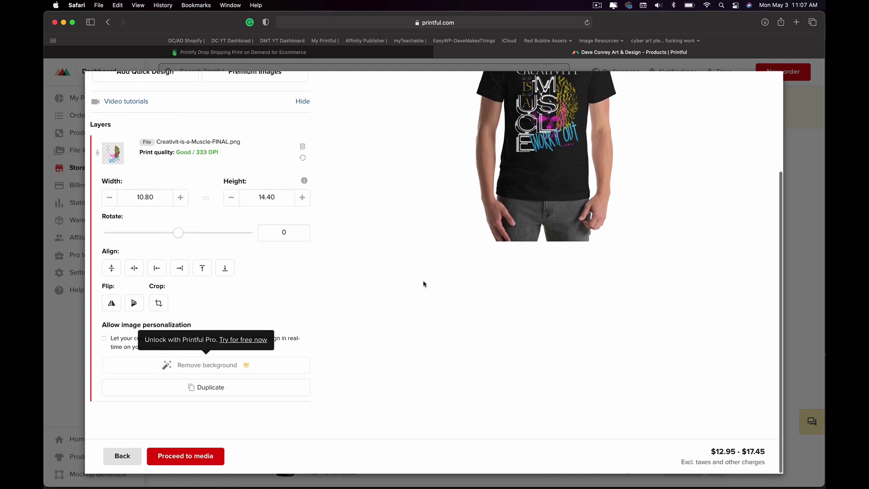
pyautogui.scroll(3, 283, 310)
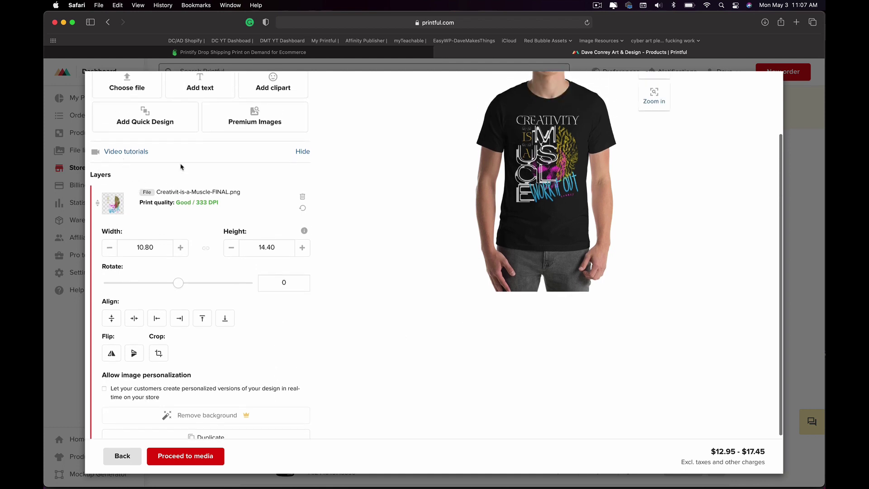
pyautogui.scroll(2, 184, 189)
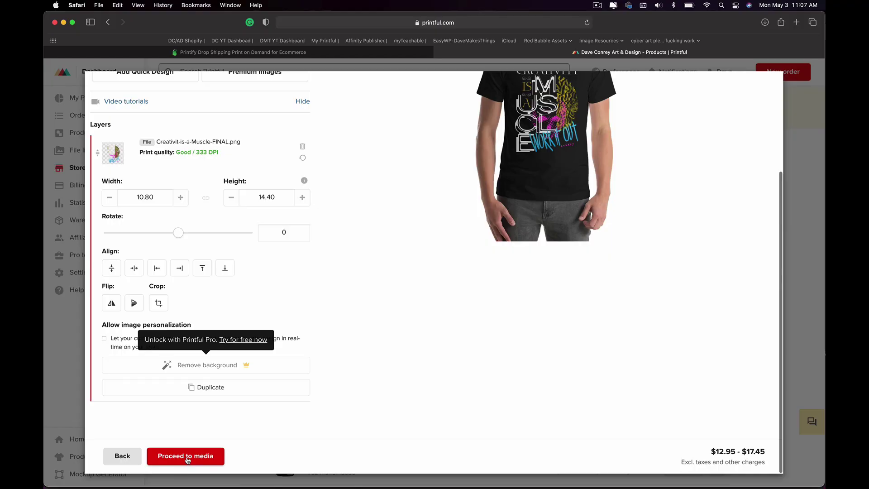
pyautogui.click(185, 455)
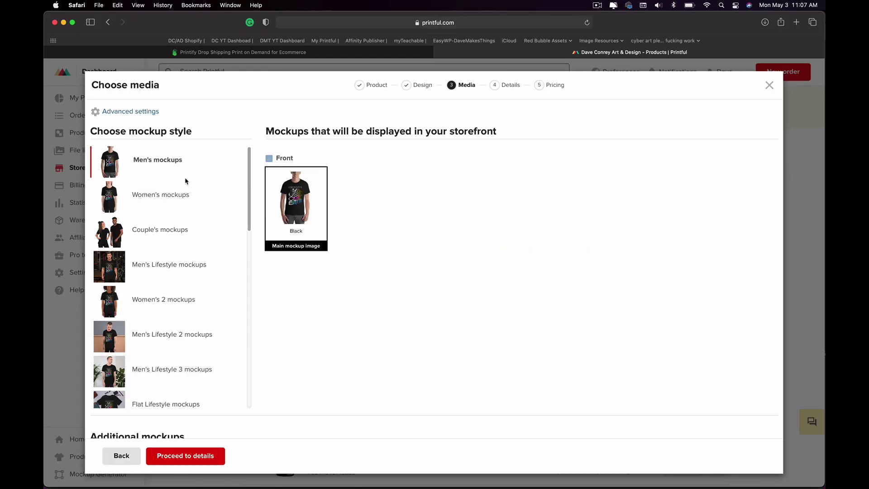
# Examine the available mockup styles for the storefront images
pyautogui.scroll(-5, 177, 195)
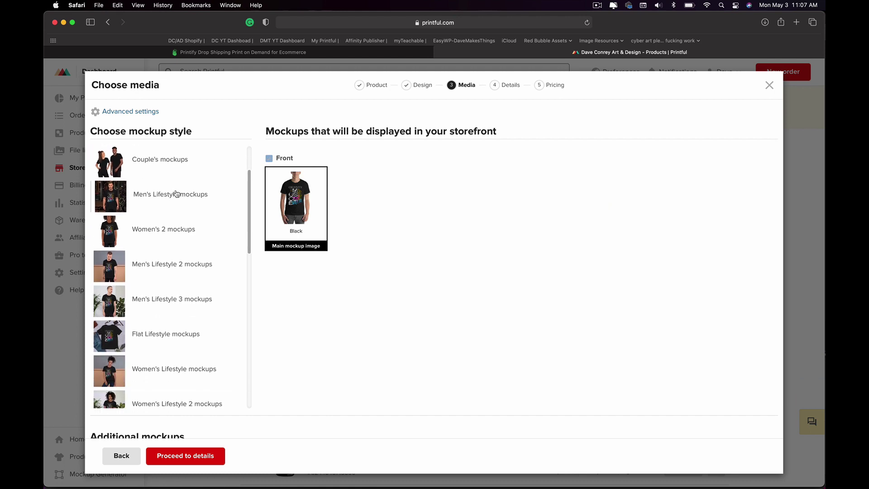
pyautogui.scroll(-3, 177, 194)
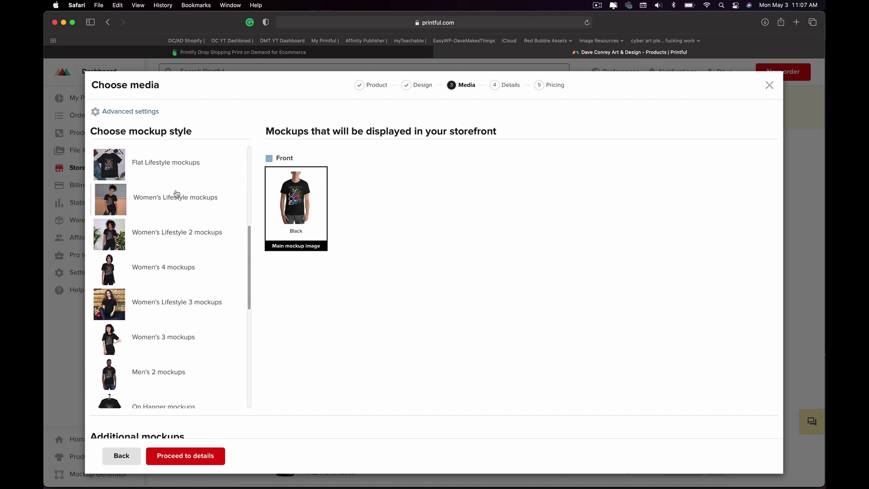
pyautogui.scroll(-7, 176, 194)
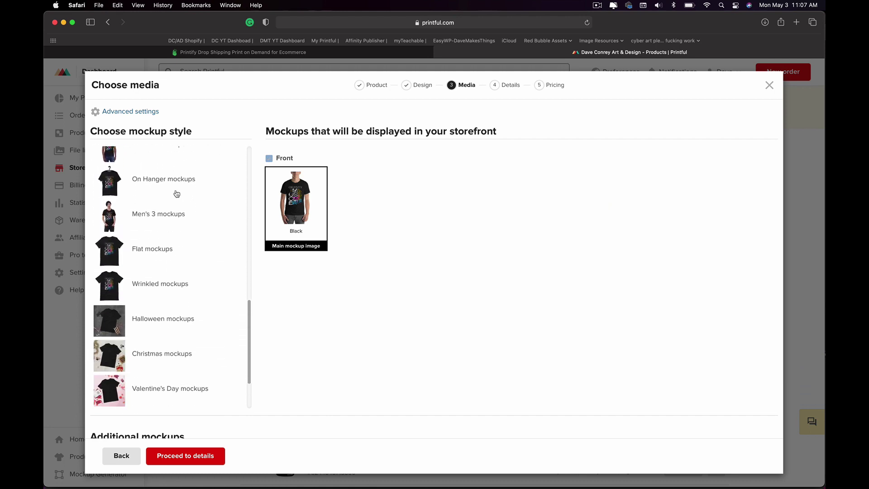
pyautogui.scroll(-4, 176, 194)
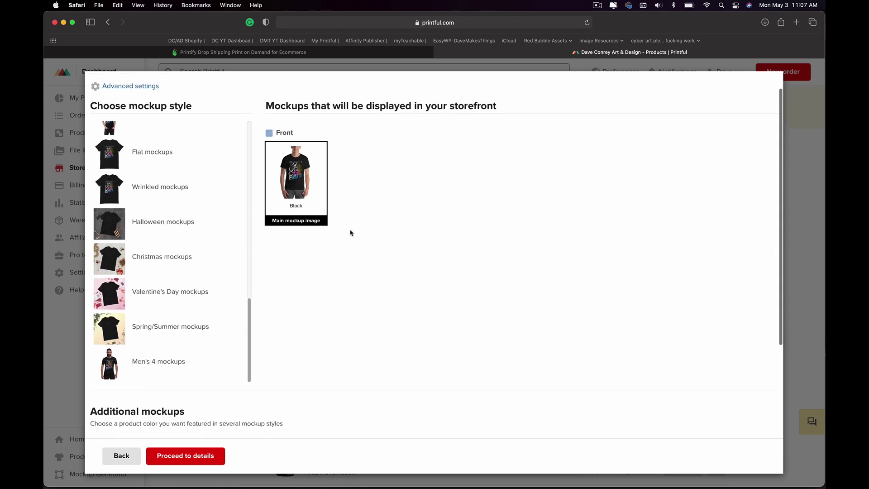
pyautogui.scroll(8, 174, 202)
pyautogui.scroll(2, 175, 202)
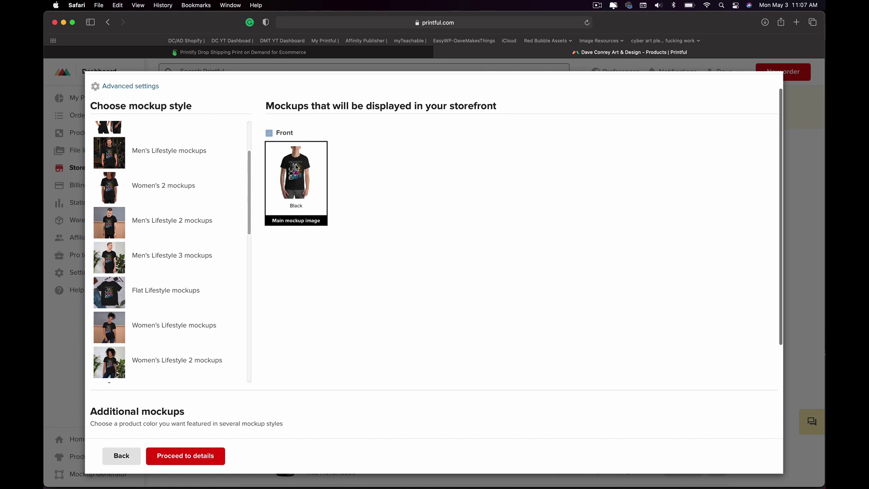
pyautogui.scroll(-5, 196, 233)
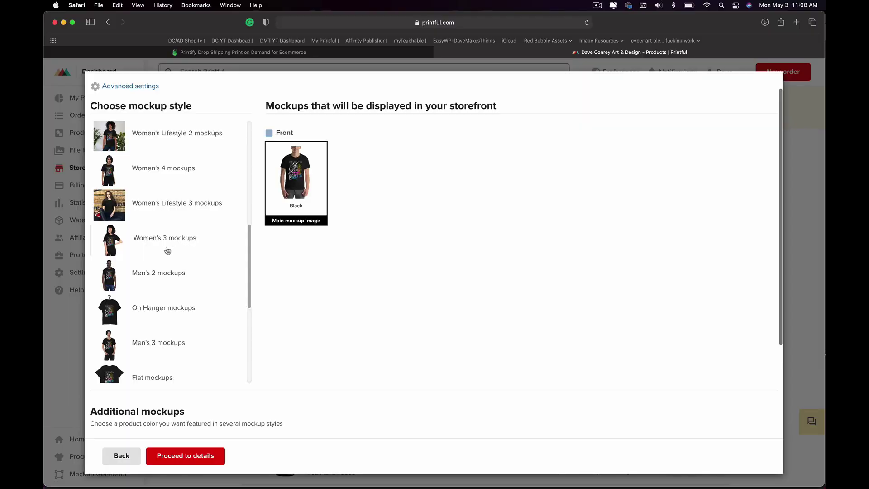
pyautogui.scroll(-3, 167, 251)
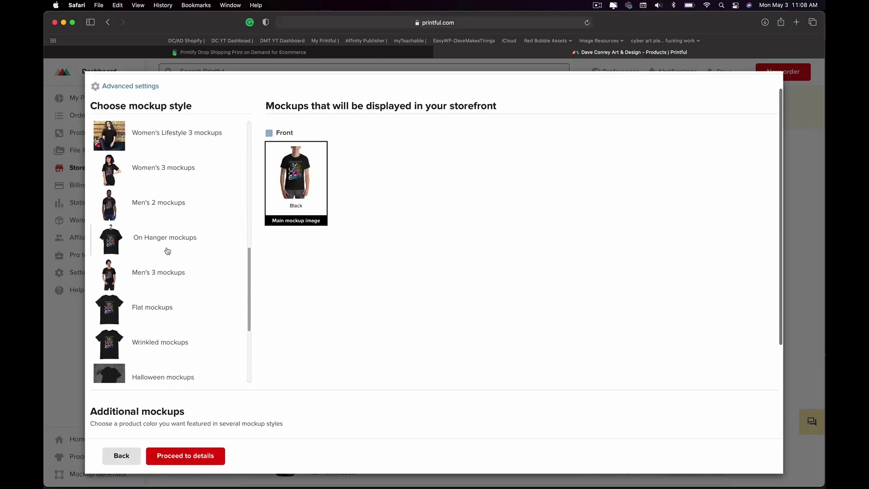
# Set the mockup format to PNG and proceed to the product details
pyautogui.scroll(-10, 142, 219)
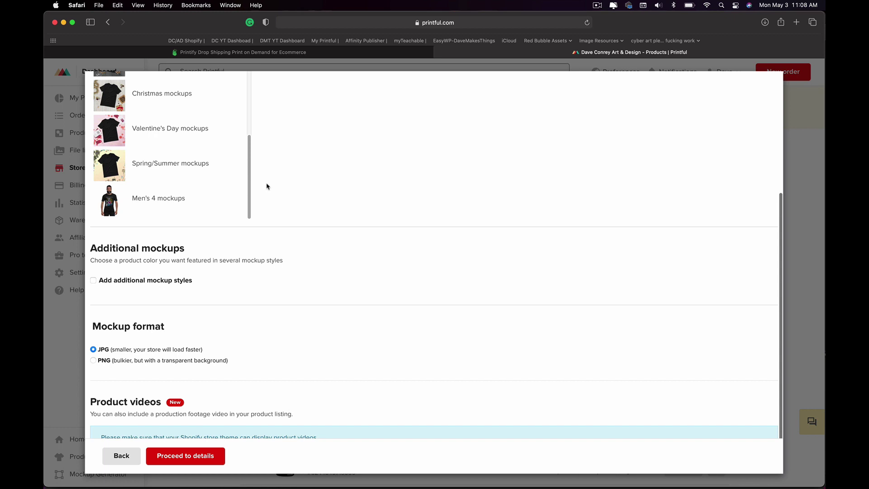
pyautogui.scroll(-1, 181, 272)
pyautogui.click(109, 344)
pyautogui.scroll(-1, 216, 334)
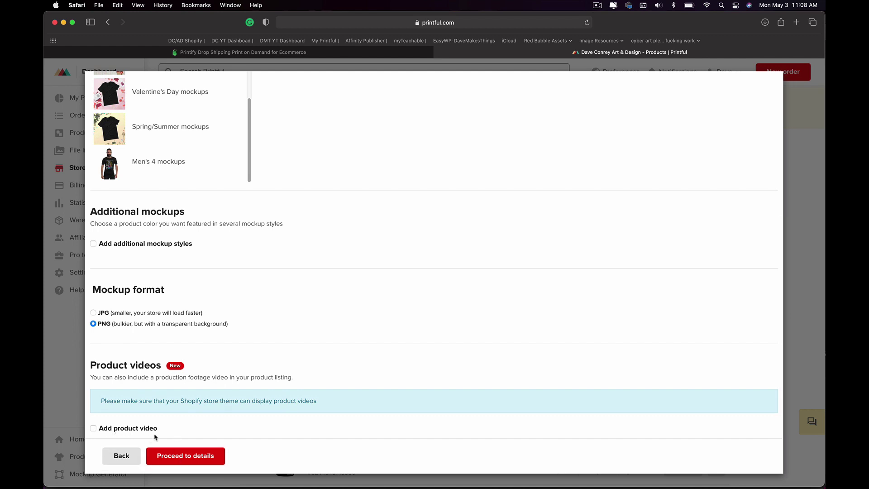
pyautogui.click(190, 453)
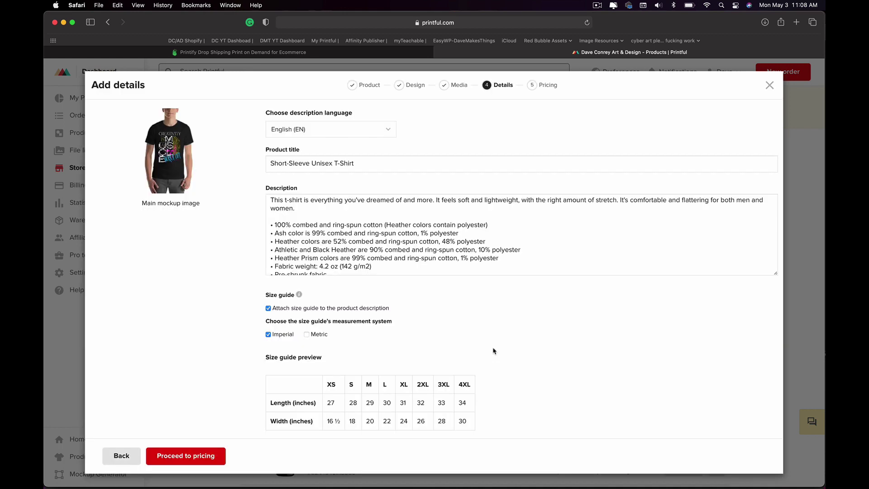
# Replace the product title with "Creativity Is a Muscle T-Shirt"
pyautogui.tripleClick(370, 164)
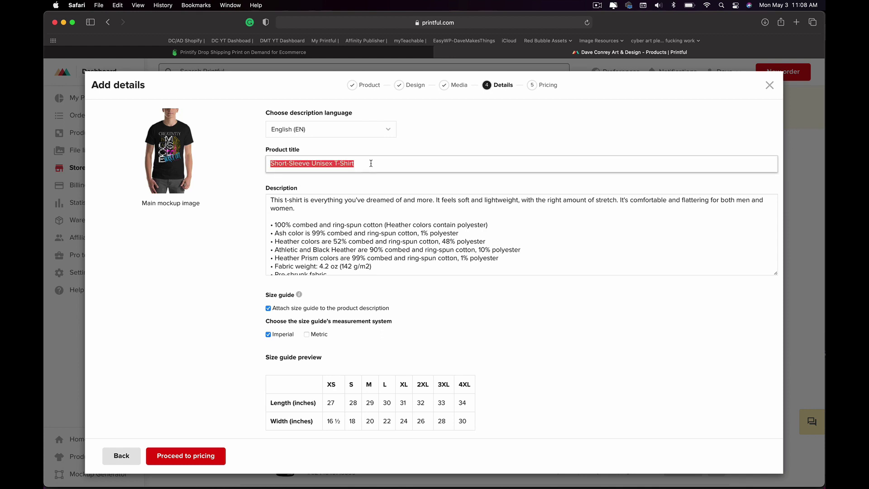
pyautogui.write('Creativity')
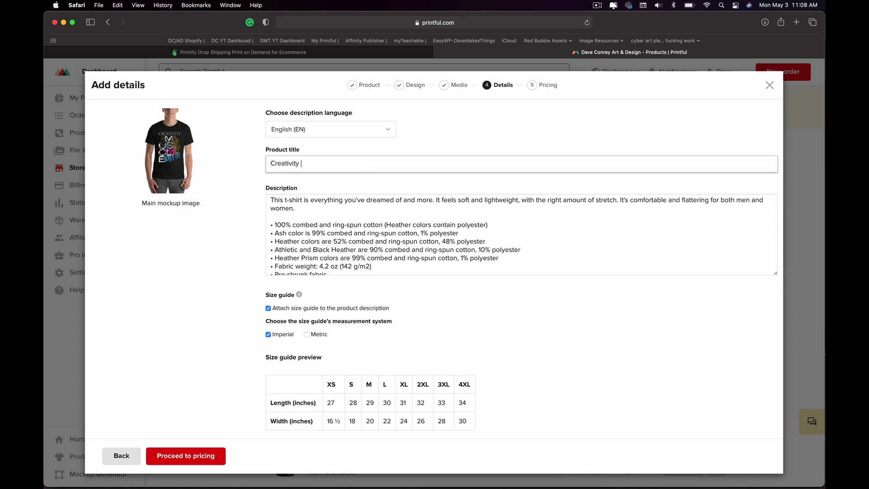
pyautogui.write(' Is a Muscle T-Shirt')
# Include metric measurements alongside the imperial ones in the size guide
pyautogui.scroll(-2, 243, 244)
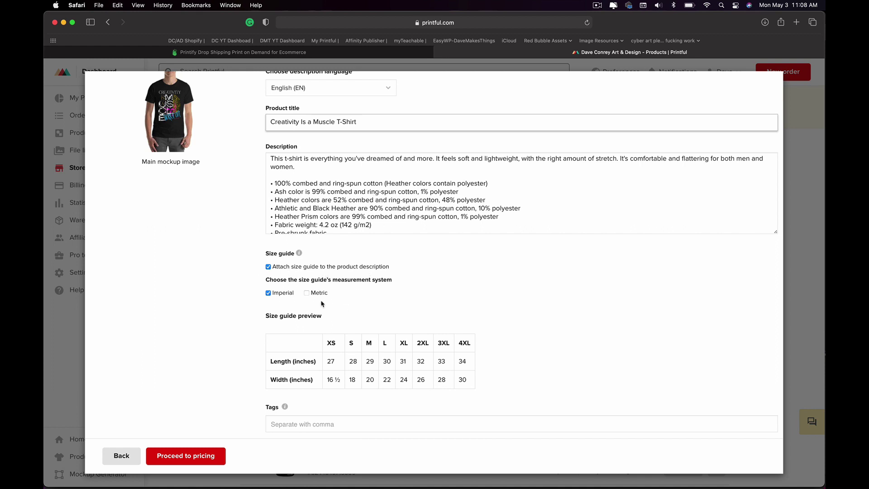
pyautogui.scroll(-1, 316, 301)
pyautogui.click(307, 274)
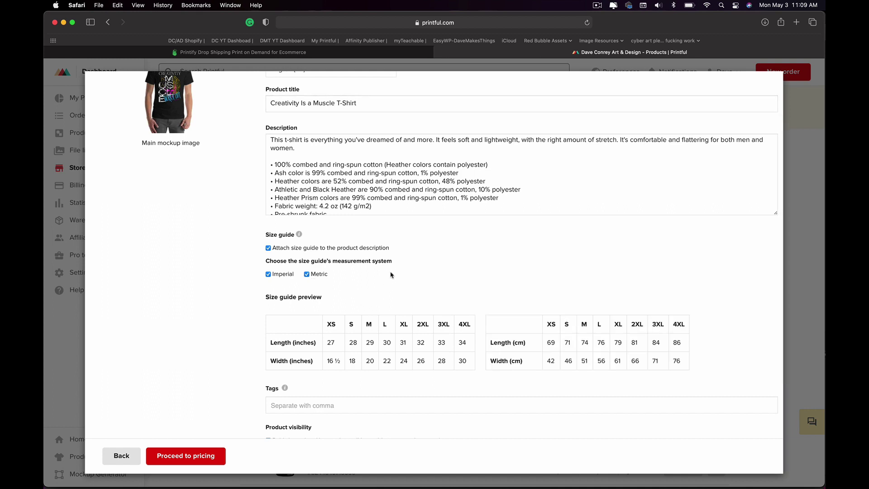
# Disable publishing the product in the online store and proceed to pricing
pyautogui.scroll(-5, 380, 267)
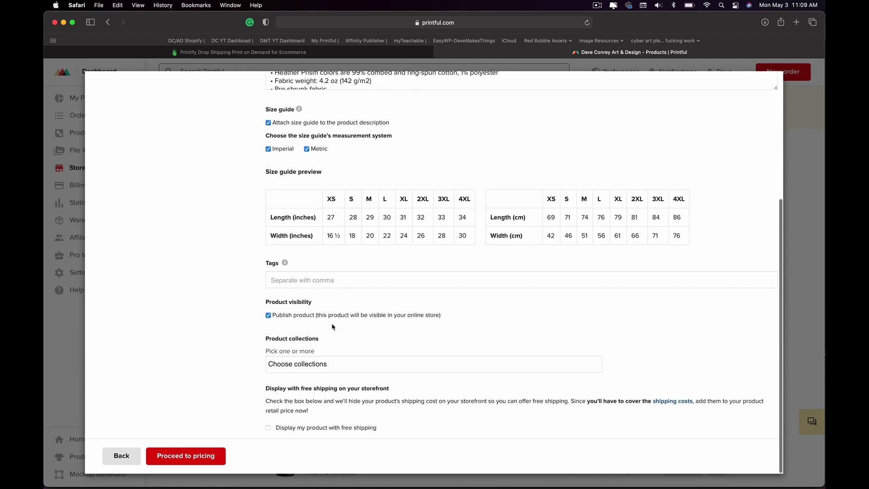
pyautogui.click(269, 315)
pyautogui.click(194, 451)
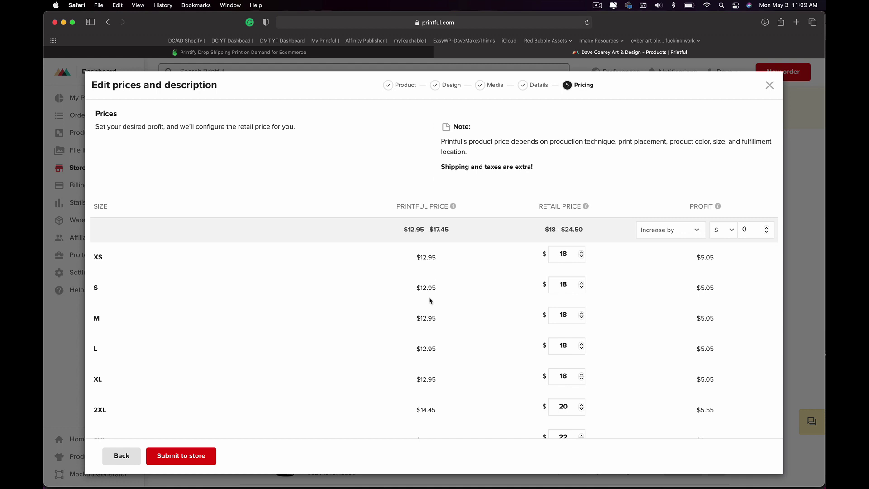
# Set the retail price of every T-shirt size from XS to 4XL to $29
pyautogui.scroll(-3, 455, 390)
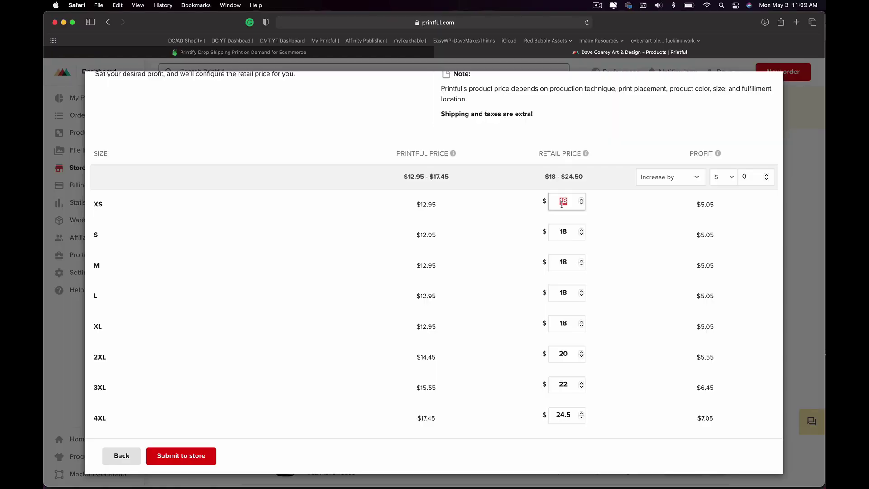
pyautogui.write('24')
pyautogui.press('BackSpace')
pyautogui.write('0')
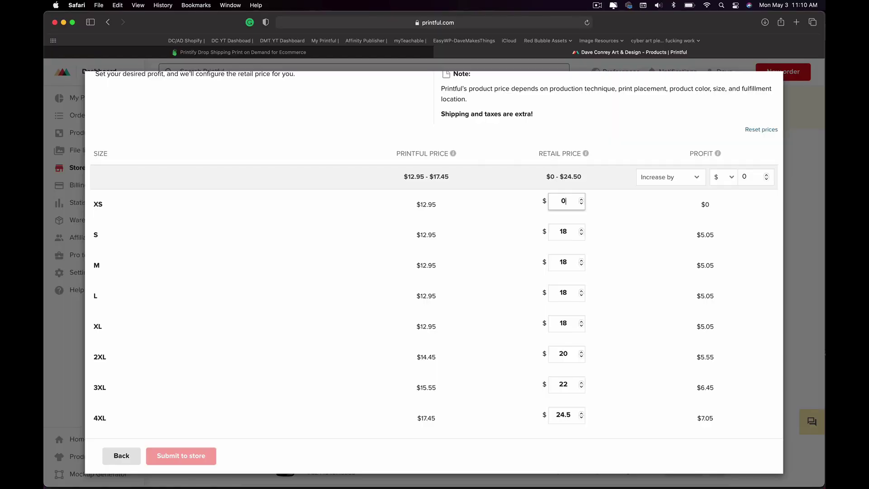
pyautogui.write('29')
pyautogui.press('BackSpace')
pyautogui.write('29')
pyautogui.press('Tab')
pyautogui.write('29')
pyautogui.press('Tab')
pyautogui.write('29')
pyautogui.press('Tab')
pyautogui.write('29')
pyautogui.press('Tab')
pyautogui.write('2')
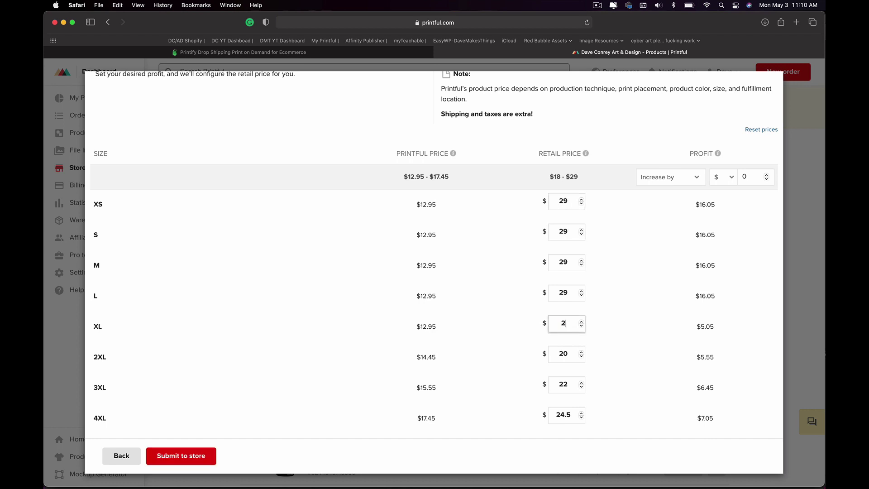
pyautogui.write('9')
pyautogui.press('Tab')
pyautogui.write('29')
pyautogui.press('Tab')
pyautogui.write('29')
pyautogui.press('Tab')
pyautogui.write('29')
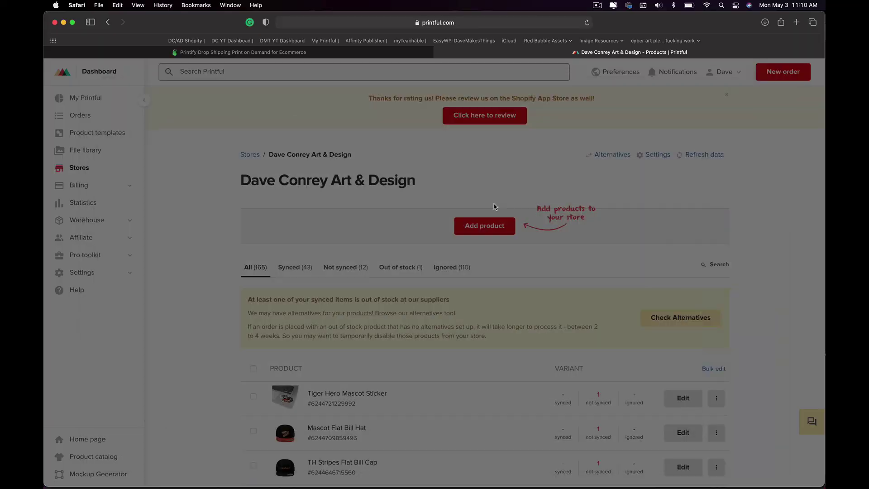
# Review the new T-shirt's Shopify listing, including its description, size guide, media and variants, and preview its storefront page
pyautogui.scroll(-5, 732, 283)
pyautogui.scroll(1, 731, 283)
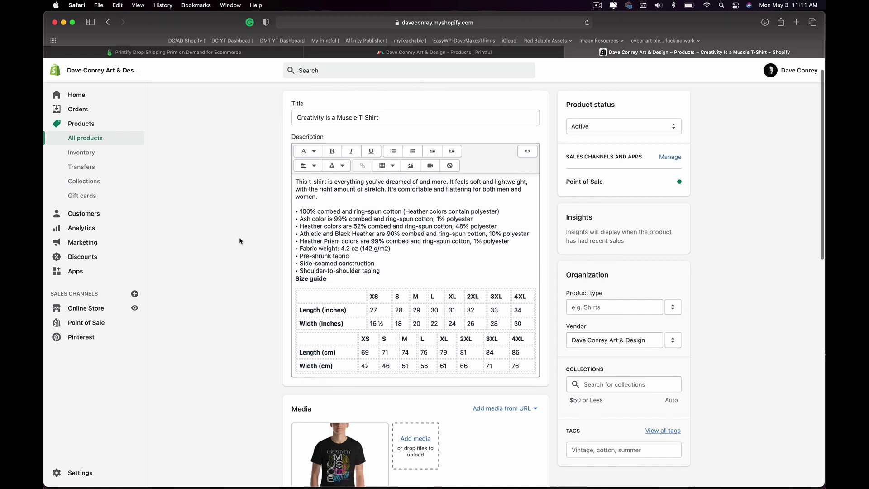
pyautogui.scroll(-3, 240, 241)
pyautogui.scroll(1, 398, 262)
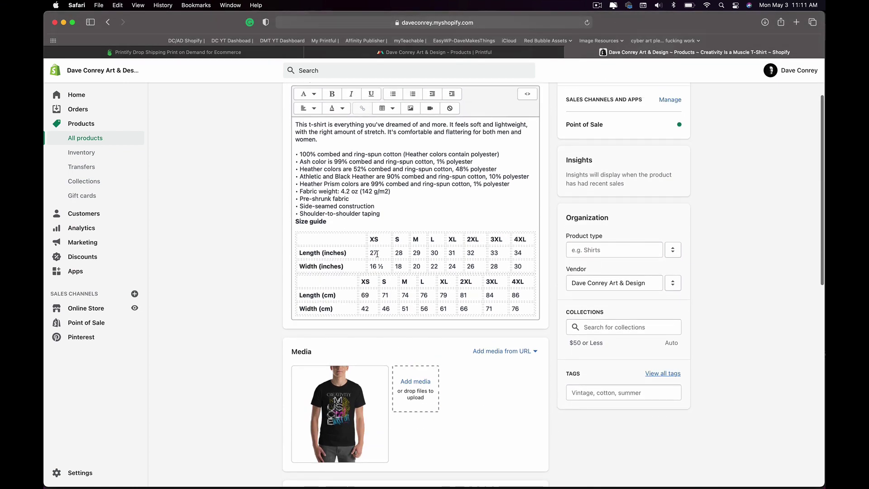
pyautogui.scroll(1, 376, 242)
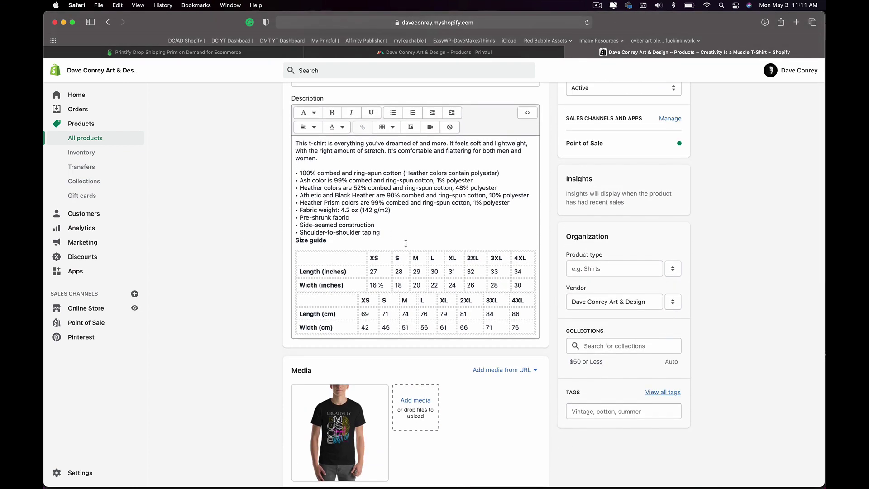
pyautogui.scroll(-5, 405, 239)
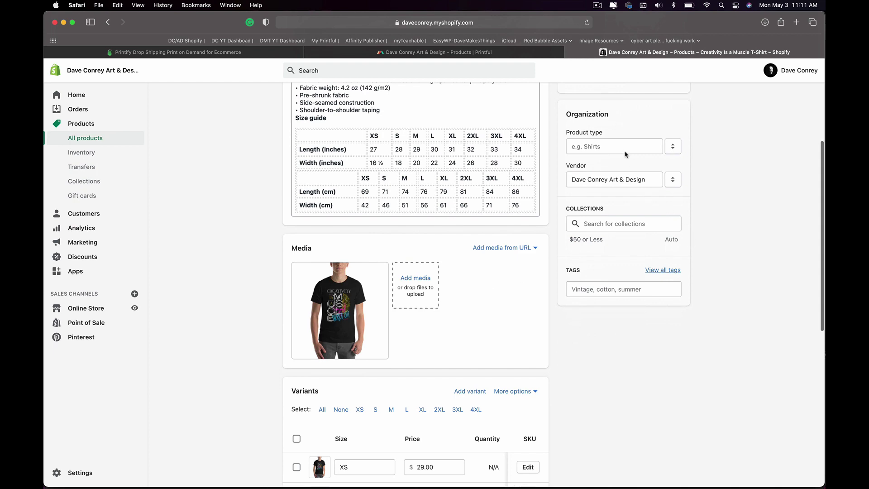
pyautogui.scroll(-2, 530, 355)
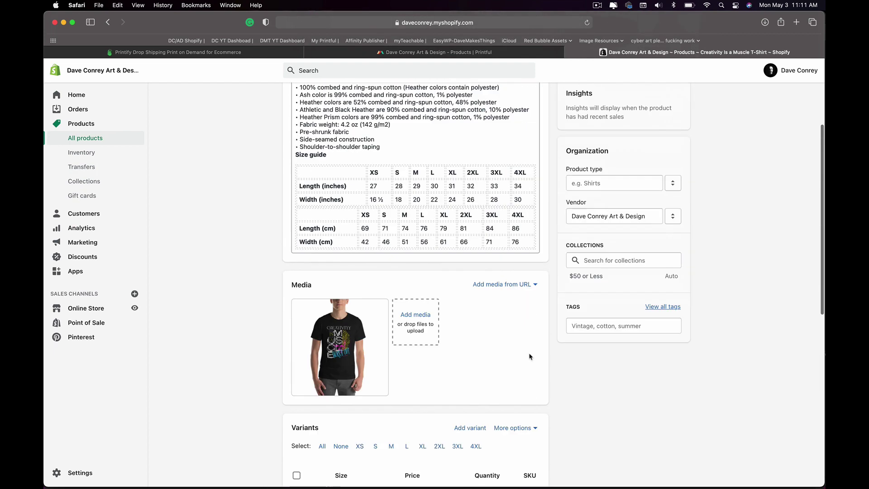
pyautogui.scroll(10, 531, 198)
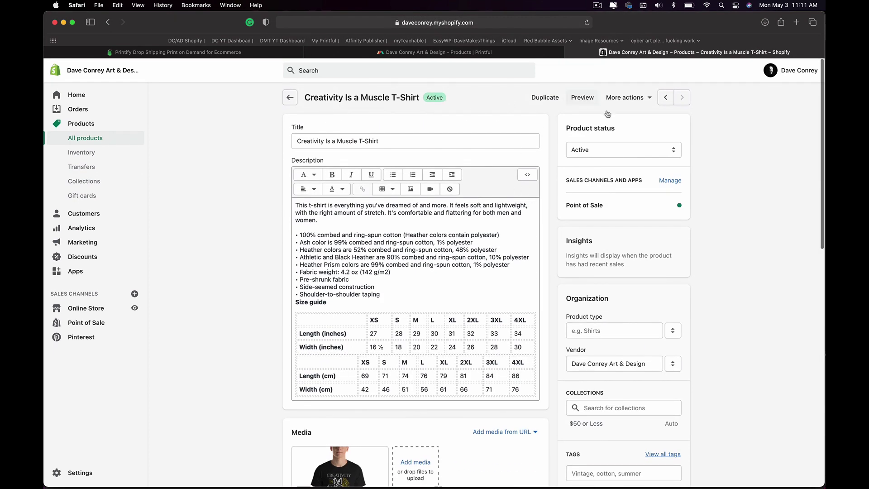
pyautogui.scroll(-3, 744, 240)
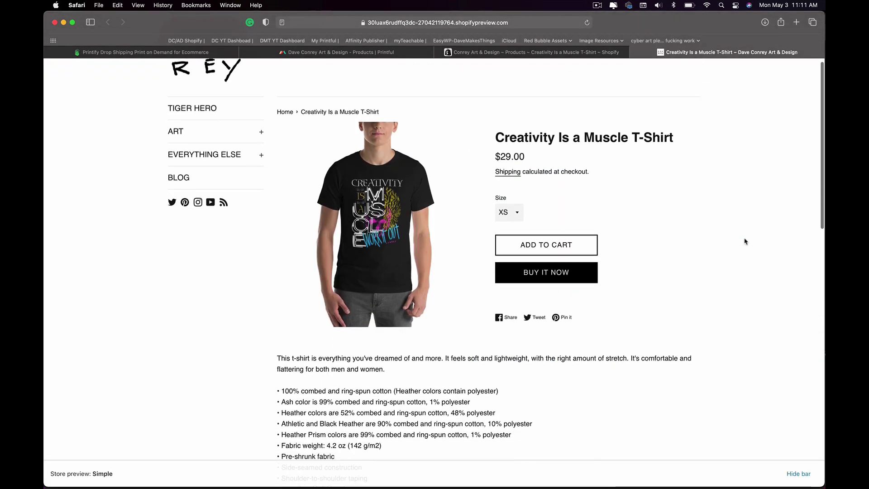
pyautogui.click(333, 205)
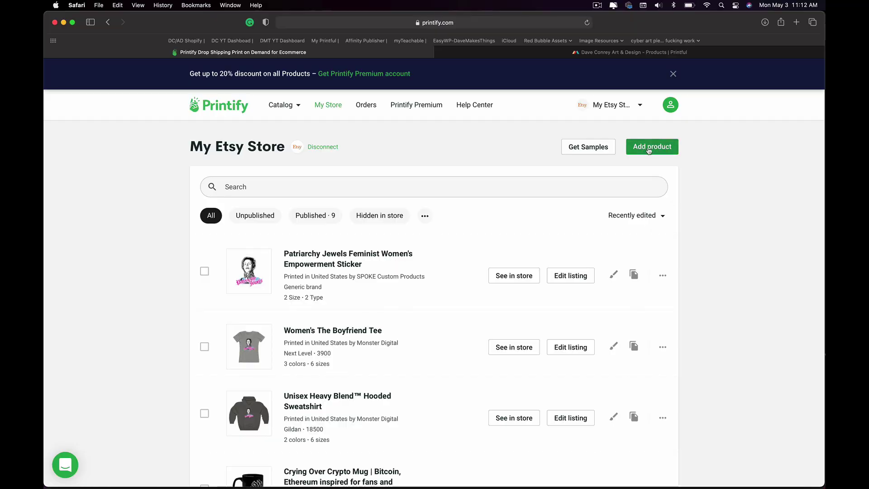
# Start a new product in the Printify store and open the Bella+Canvas 3001 Unisex Jersey Short Sleeve Tee from Men's Clothing
pyautogui.click(653, 148)
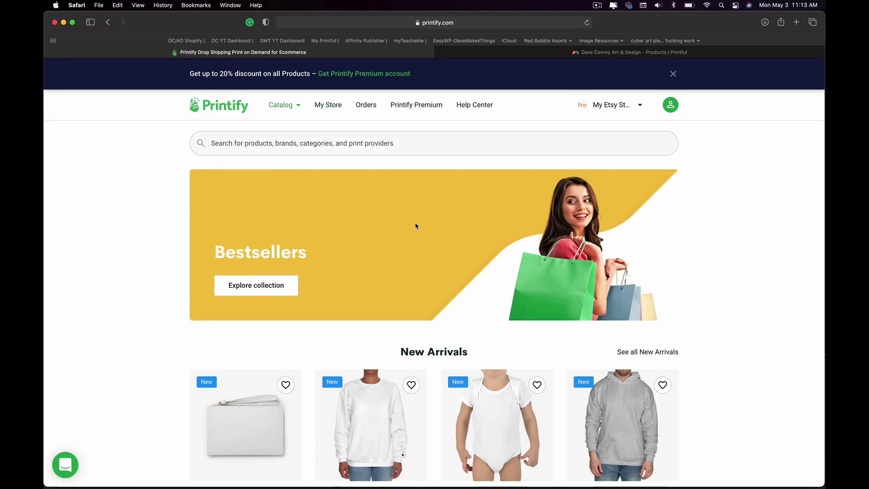
pyautogui.scroll(-10, 417, 225)
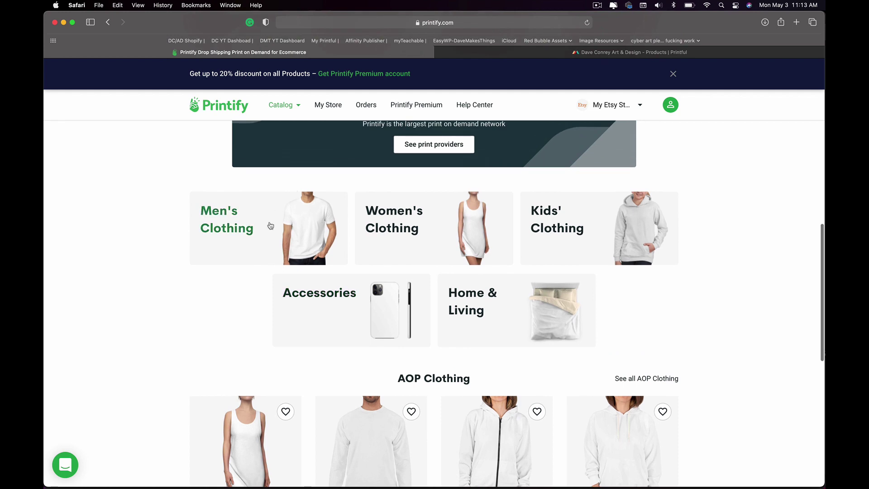
pyautogui.click(271, 224)
pyautogui.click(272, 225)
pyautogui.scroll(-3, 407, 258)
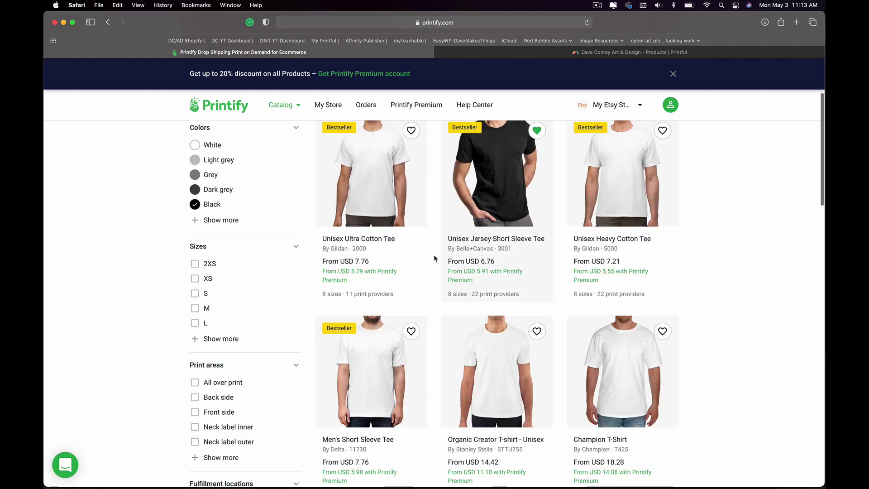
pyautogui.click(504, 198)
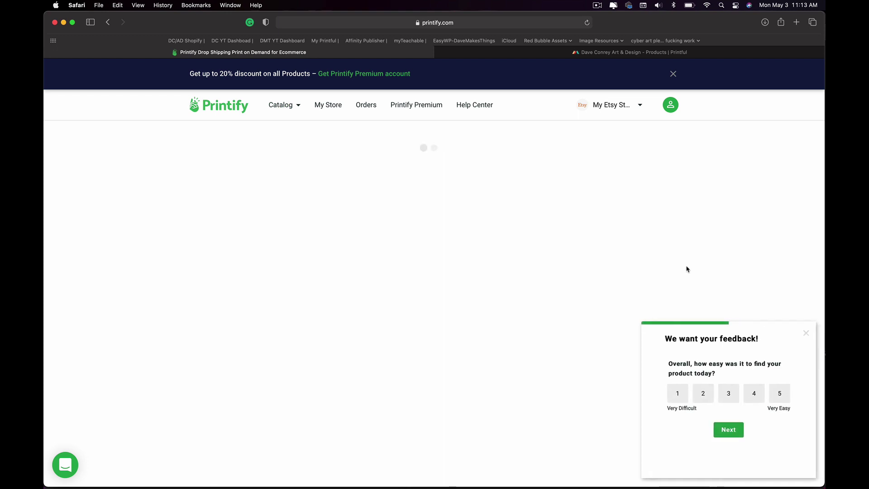
# Look through the tee's recommended print providers, checking their locations, prices, shipping, production times, sizes and colors
pyautogui.scroll(-3, 694, 298)
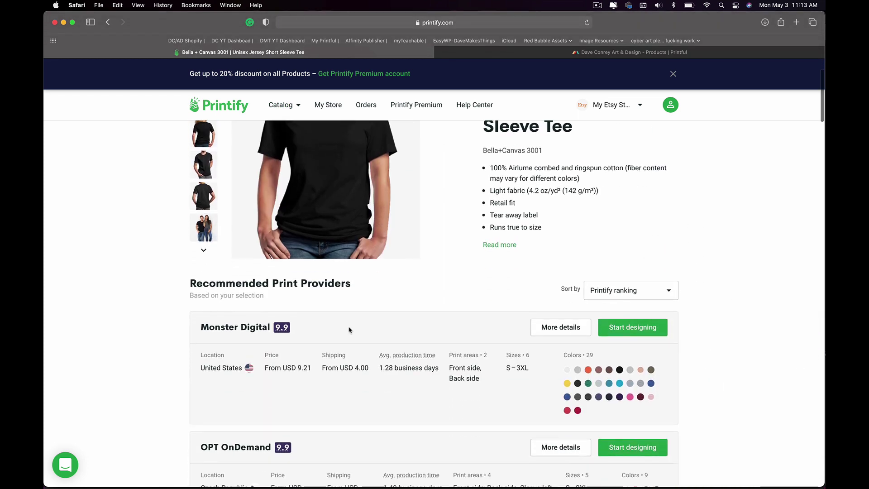
pyautogui.scroll(-2, 343, 335)
pyautogui.scroll(5, 344, 334)
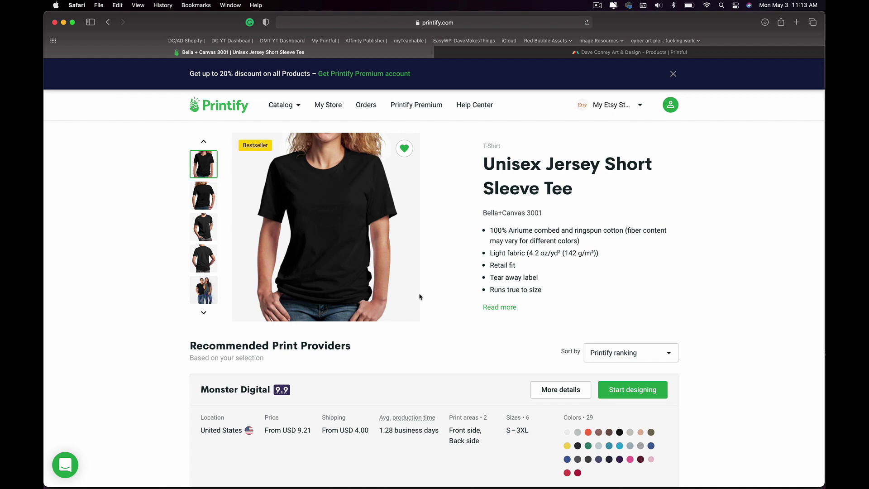
pyautogui.scroll(-15, 411, 297)
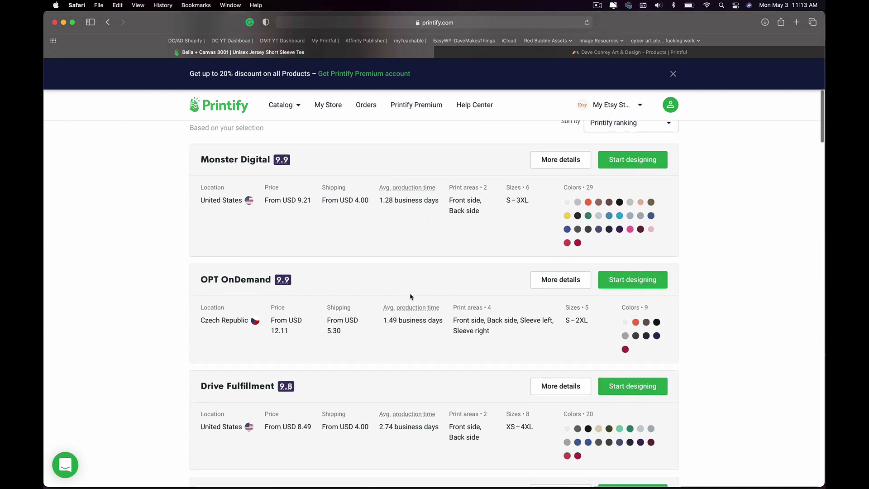
pyautogui.scroll(-10, 410, 297)
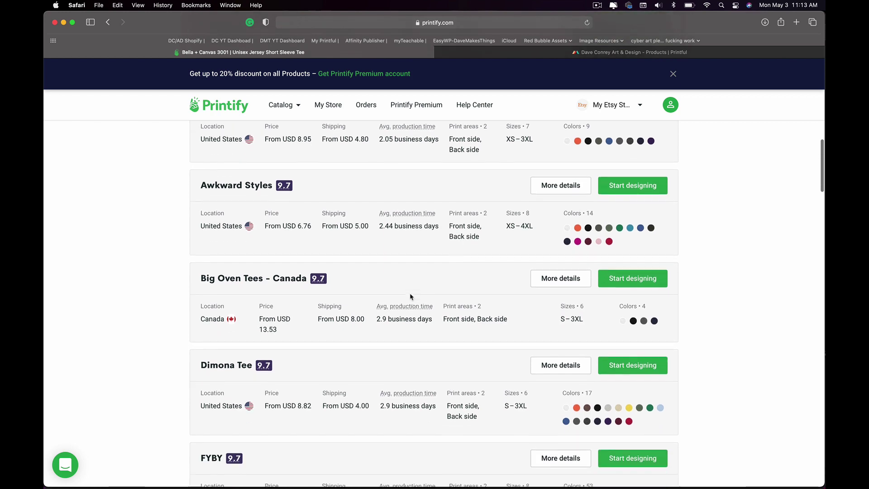
pyautogui.scroll(-12, 410, 296)
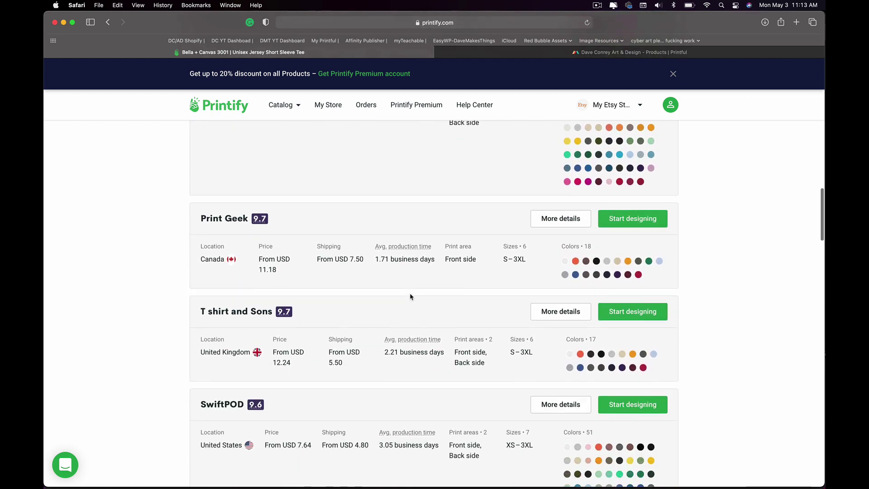
pyautogui.scroll(-10, 411, 297)
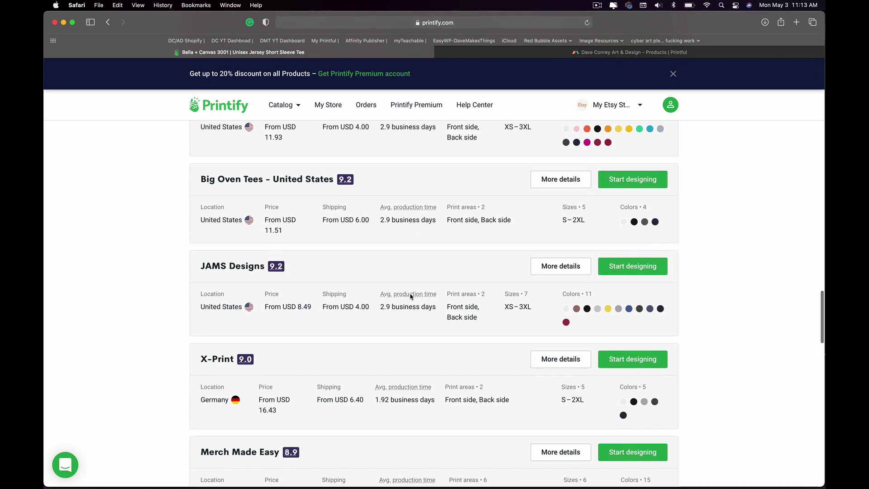
pyautogui.scroll(-6, 411, 296)
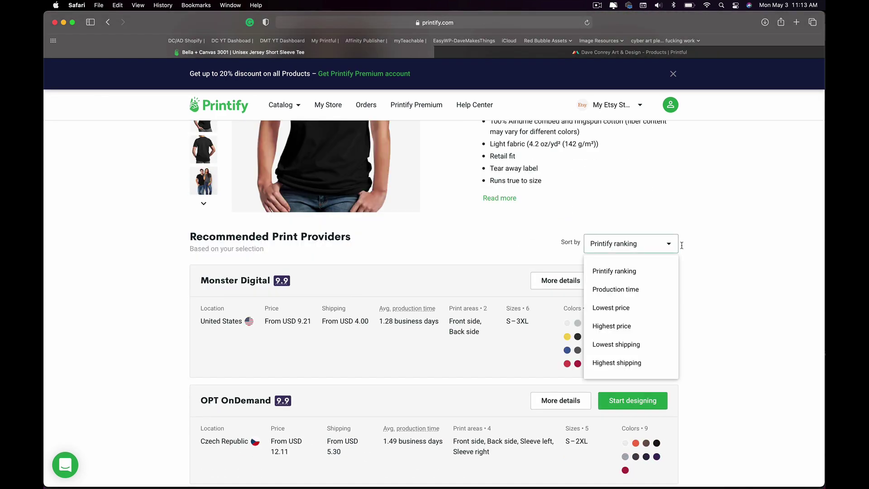
# Examine the available sorting options for the print providers, keeping the Printify ranking order
pyautogui.press('Down')
pyautogui.press('Down')
pyautogui.press('Down')
pyautogui.press('Down')
pyautogui.click(713, 300)
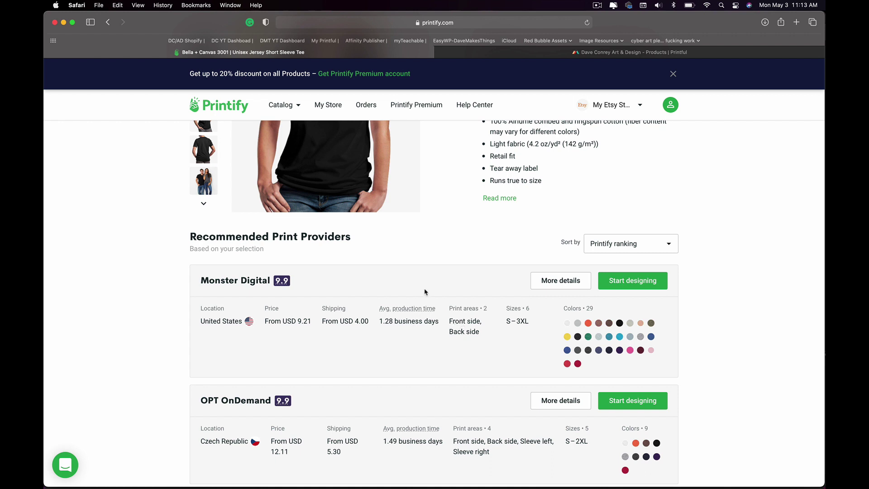
pyautogui.click(612, 240)
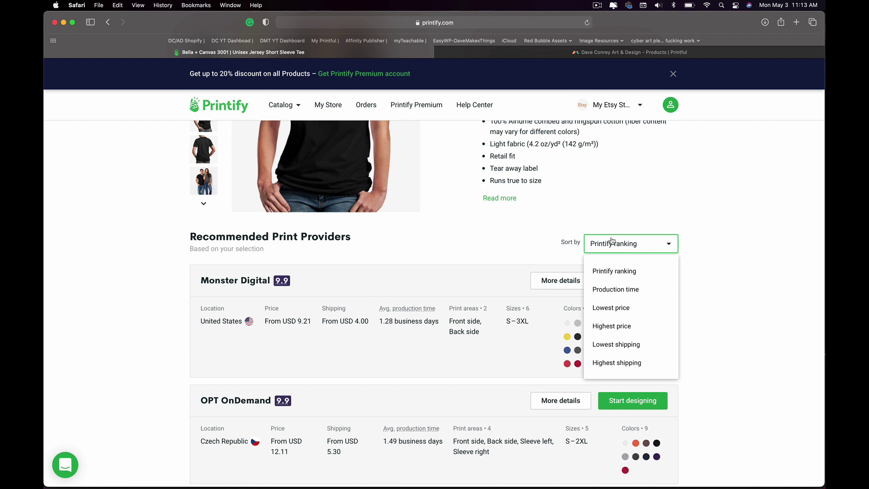
pyautogui.click(491, 247)
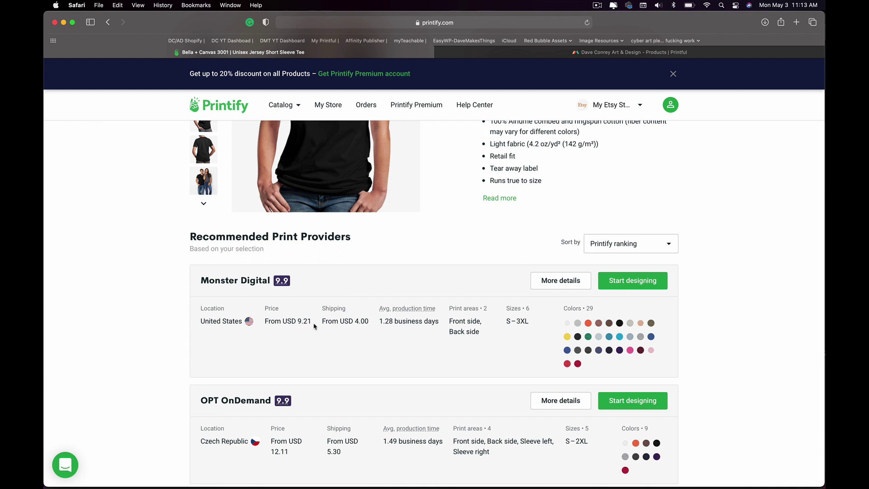
# Compare the base prices and shipping costs of Monster Digital, OPT OnDemand and Drive Fulfillment
pyautogui.scroll(-2, 332, 336)
pyautogui.scroll(-2, 297, 387)
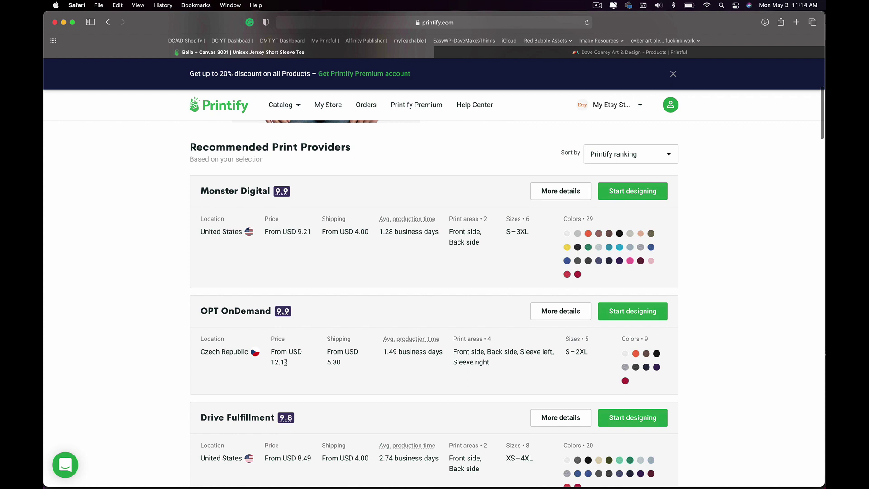
pyautogui.scroll(-4, 318, 368)
pyautogui.moveTo(290, 345)
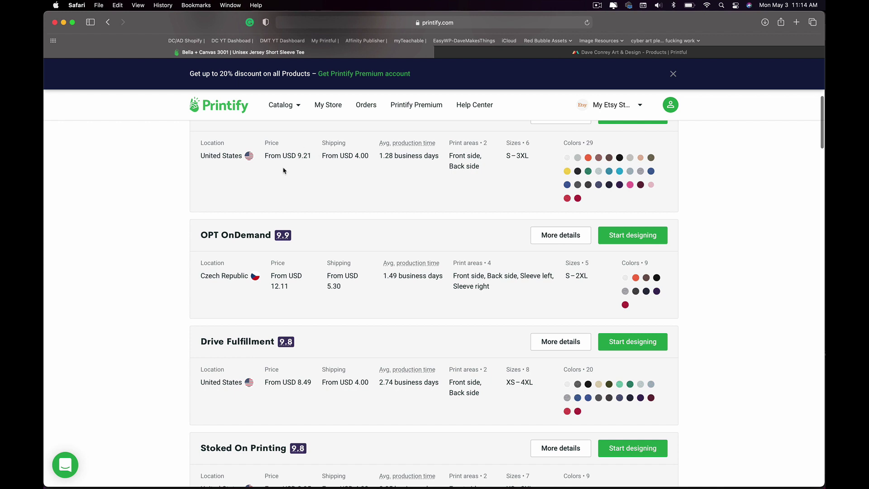
pyautogui.scroll(2, 284, 170)
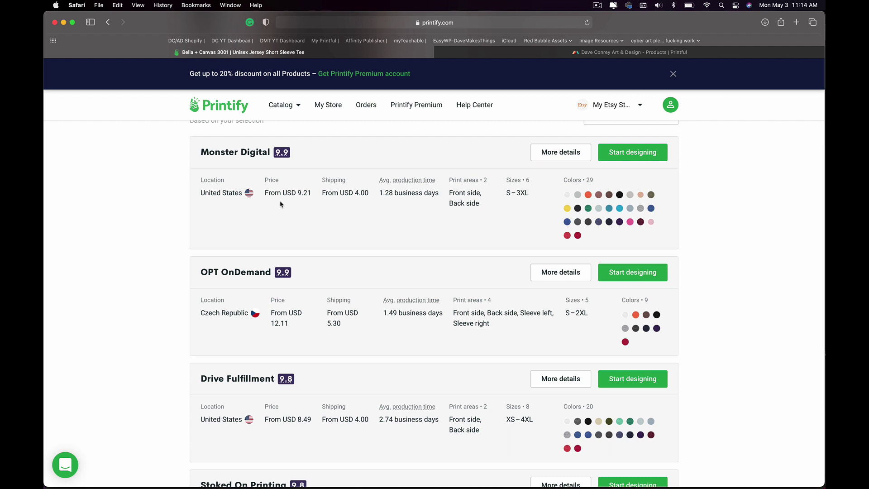
pyautogui.scroll(-4, 323, 211)
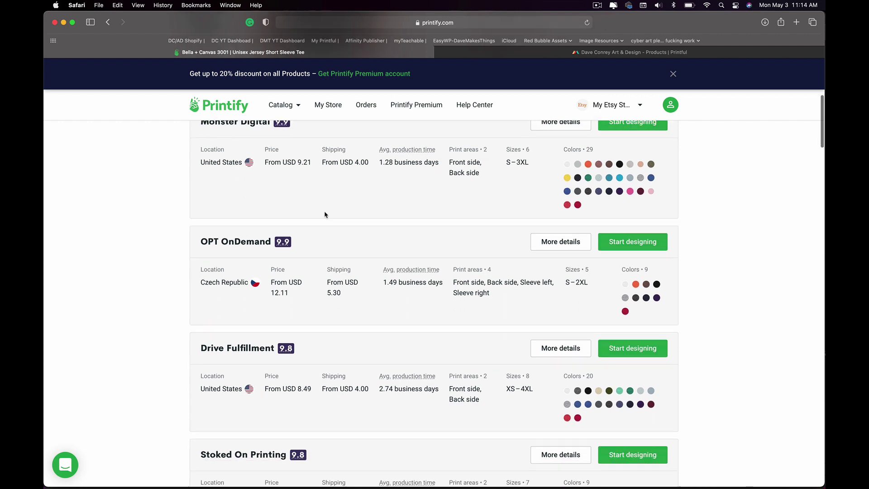
pyautogui.scroll(6, 328, 217)
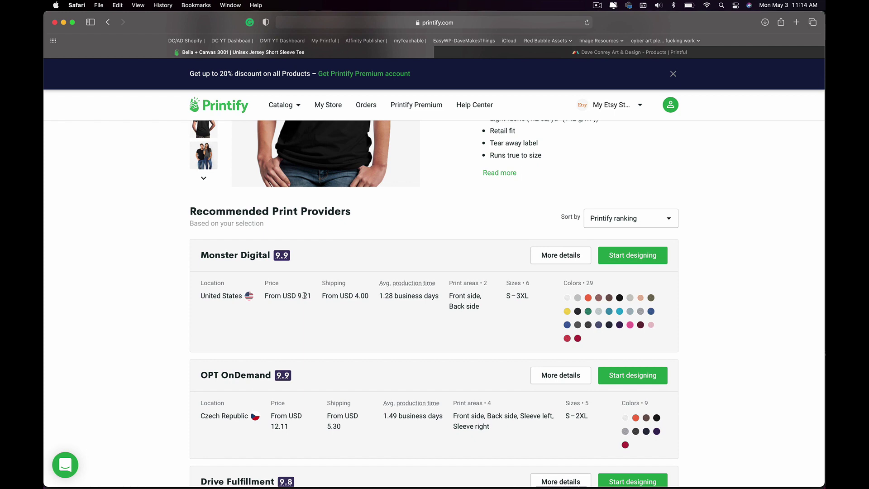
# Compare Printful's price for the Bella + Canvas 3001 Unisex Premium T-Shirt with the Printify providers' prices for the same shirt
pyautogui.click(549, 50)
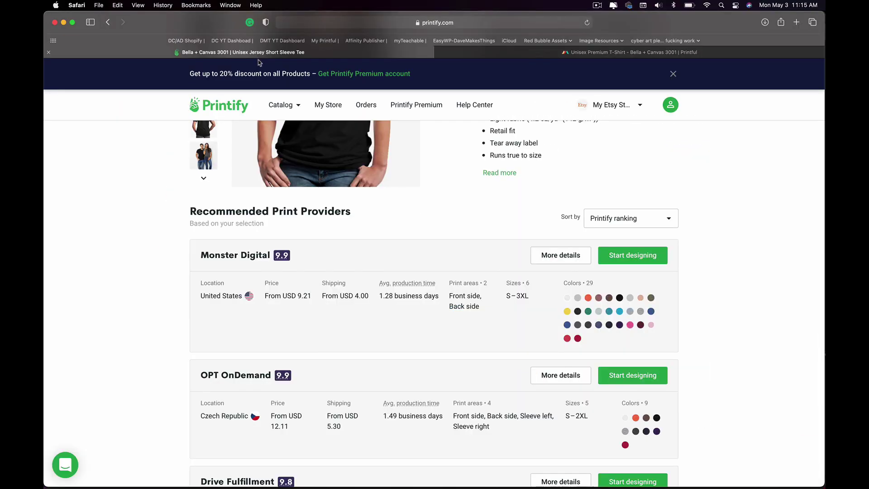
pyautogui.moveTo(281, 105)
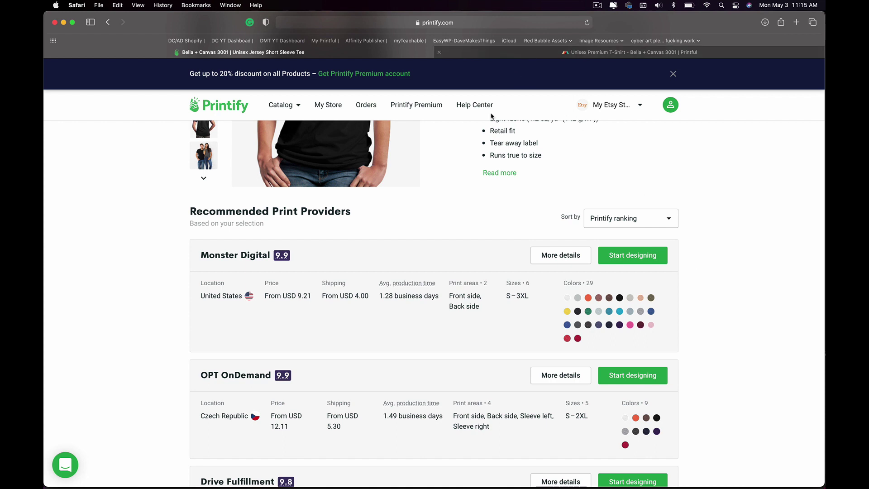
pyautogui.click(485, 52)
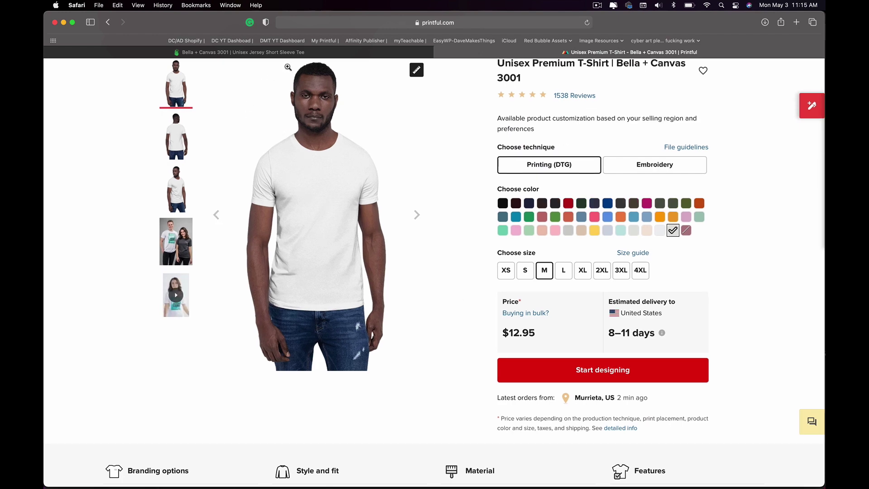
pyautogui.click(279, 53)
pyautogui.scroll(-1, 412, 314)
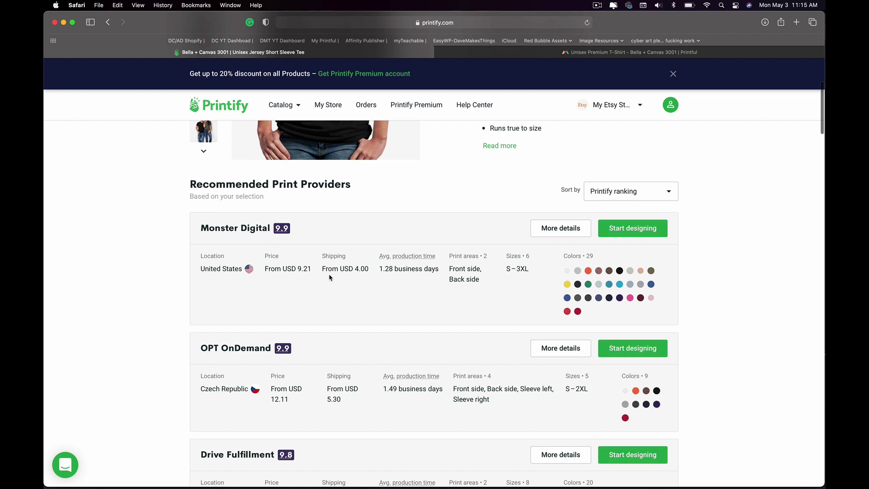
# Start designing the Bella+Canvas 3001 tee with Monster Digital as the print provider
pyautogui.scroll(4, 323, 277)
pyautogui.scroll(-2, 582, 320)
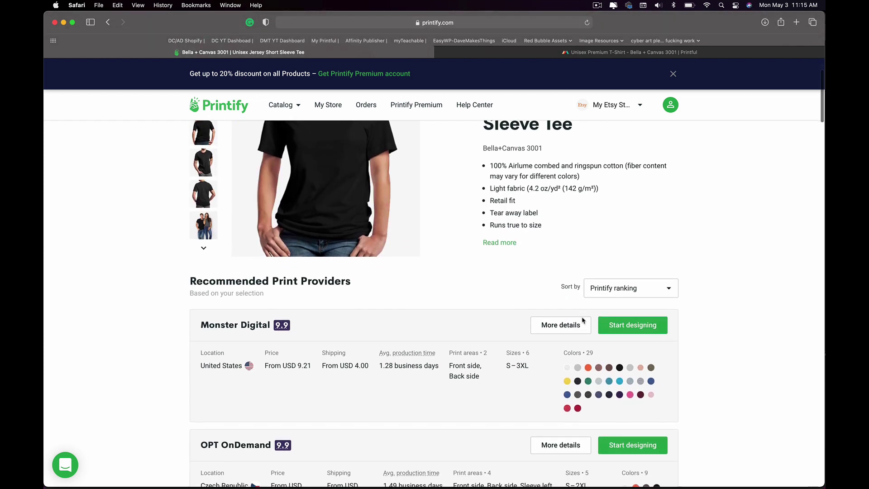
pyautogui.click(639, 325)
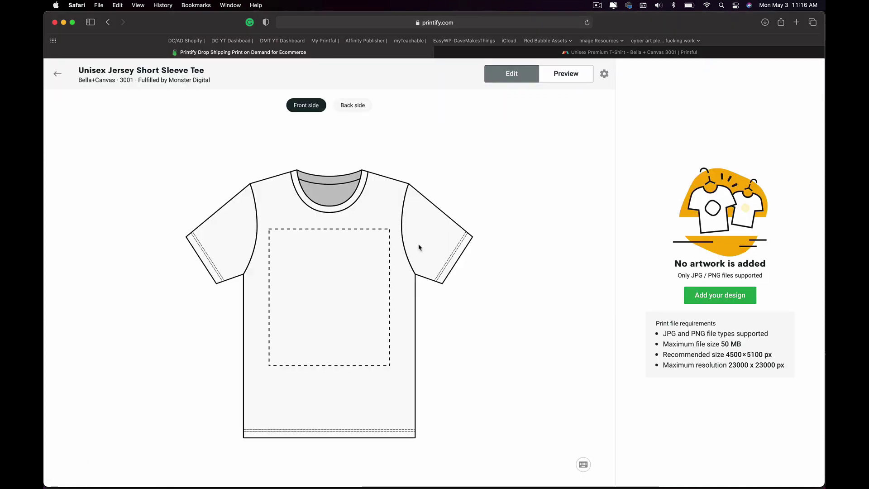
# Upload Creativit-is-a-Muscle-FINAL.png from the device as the artwork on the shirt's front side
pyautogui.click(749, 306)
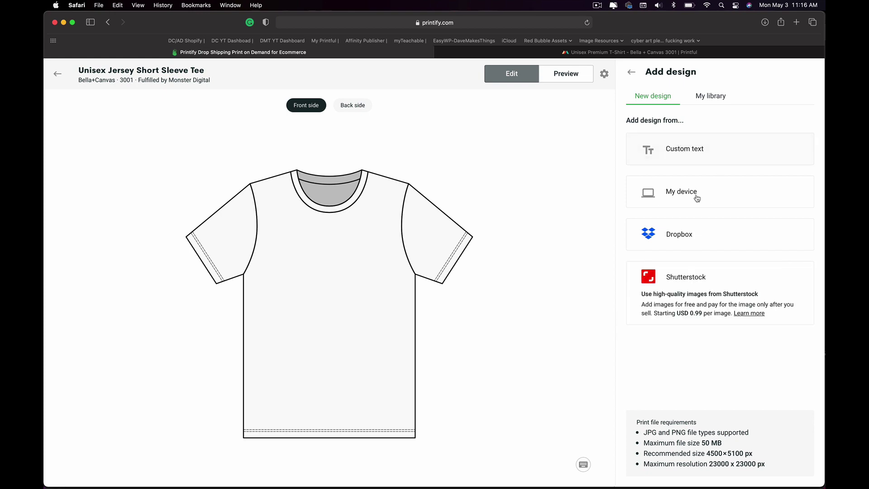
pyautogui.click(674, 197)
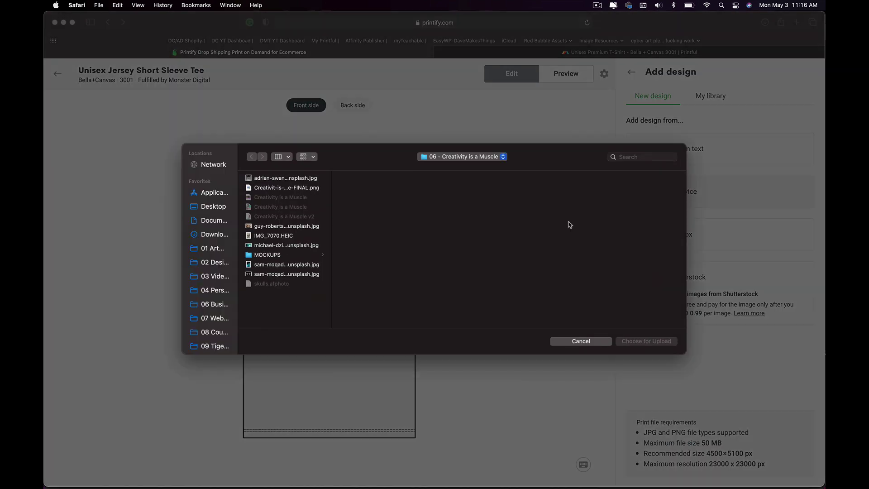
pyautogui.click(311, 187)
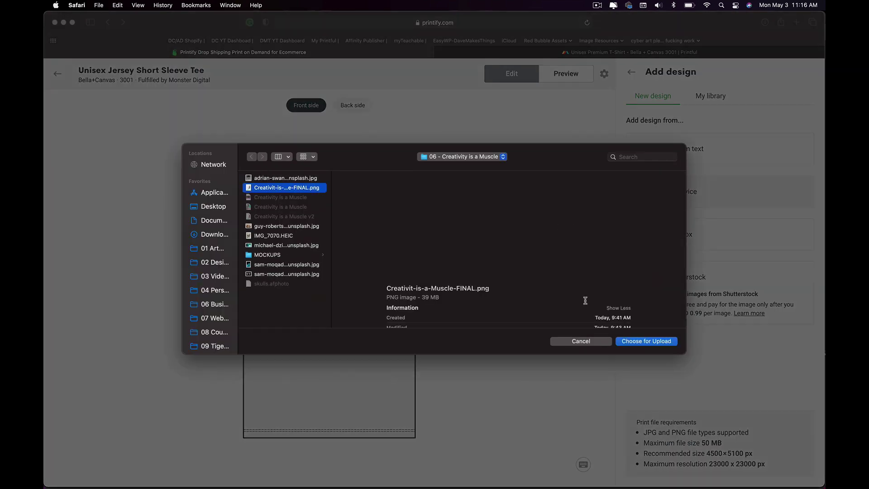
pyautogui.click(650, 343)
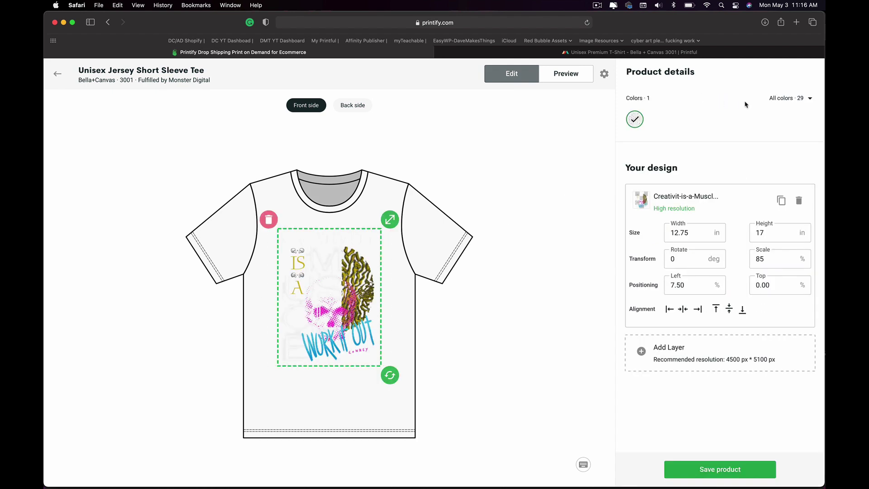
# Make black the only selected shirt color, trying a few other colors and deselecting them along with white
pyautogui.click(784, 99)
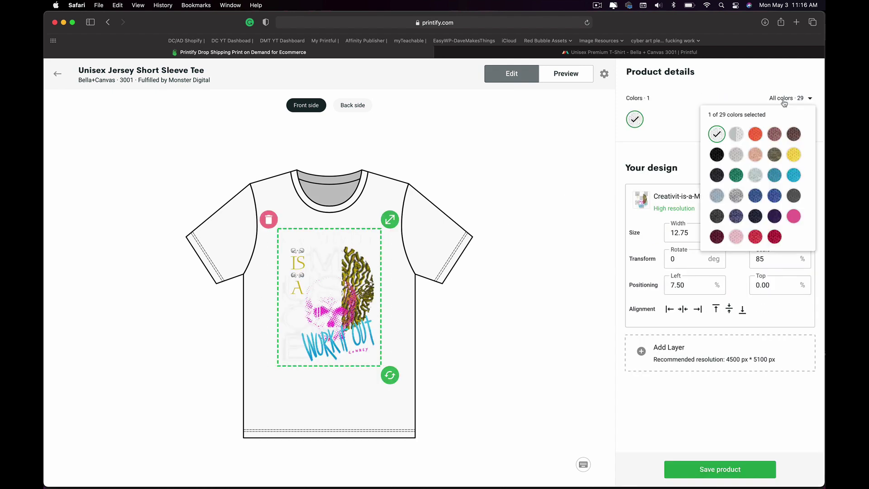
pyautogui.click(715, 155)
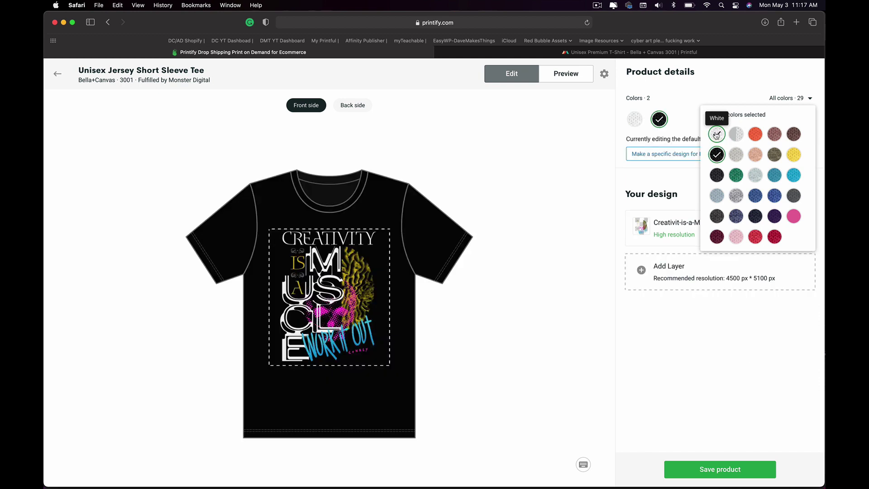
pyautogui.click(736, 175)
pyautogui.click(775, 175)
pyautogui.click(739, 157)
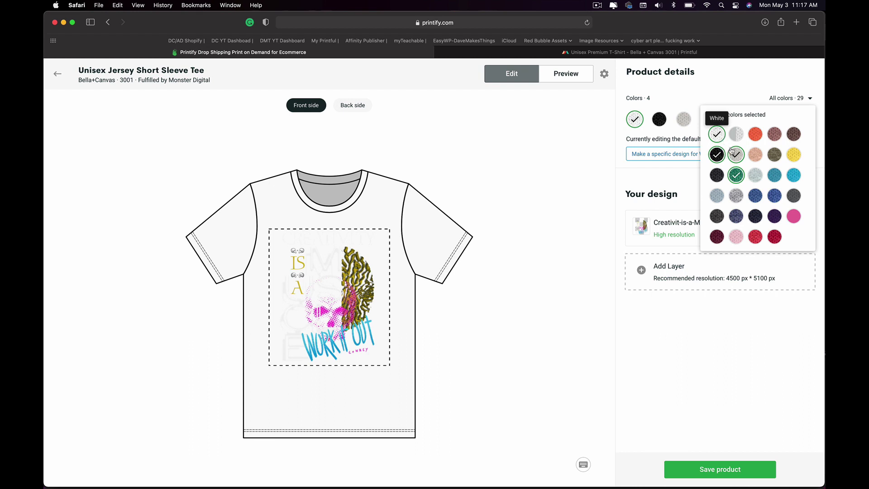
pyautogui.click(716, 134)
pyautogui.click(736, 154)
pyautogui.click(736, 175)
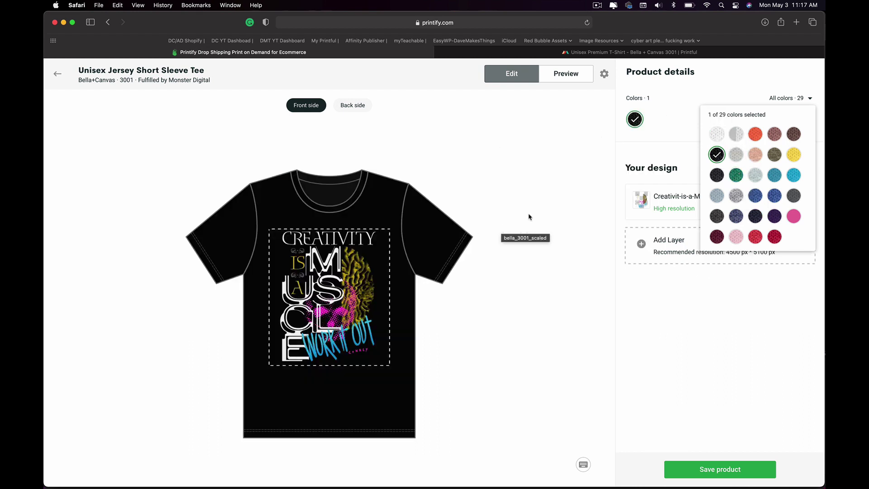
# Move the artwork slightly down to a top position of about 1.59%, previewing the shirt mockup before and after the move
pyautogui.click(566, 75)
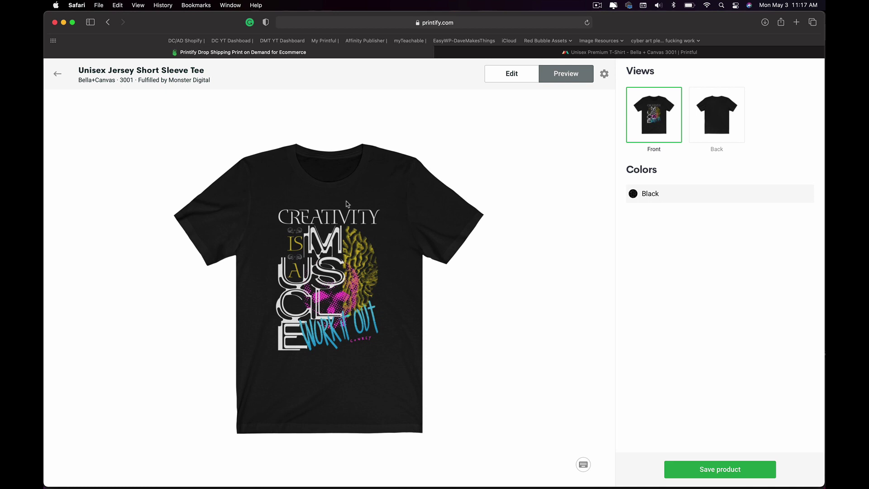
pyautogui.click(520, 78)
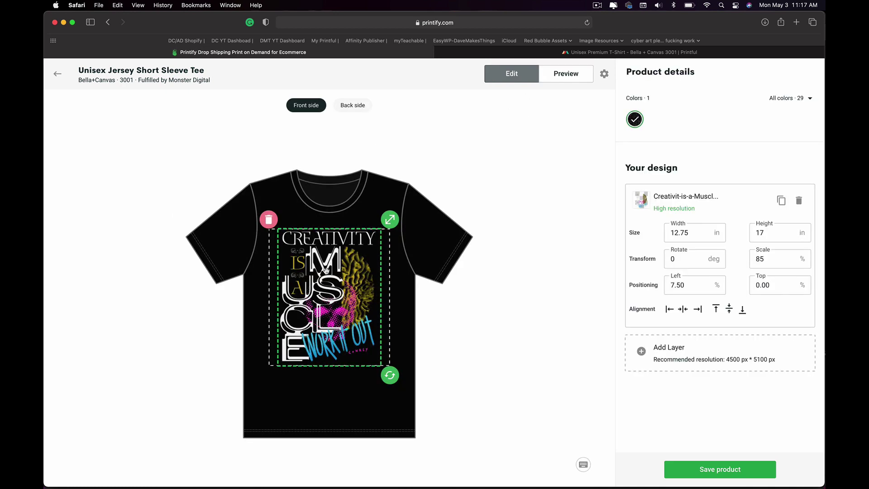
pyautogui.moveTo(327, 272); pyautogui.dragTo(326, 274)
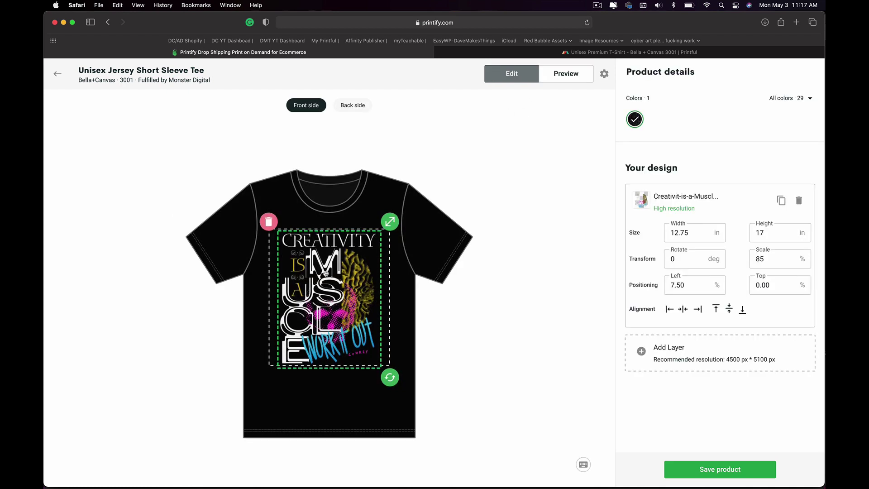
pyautogui.click(550, 81)
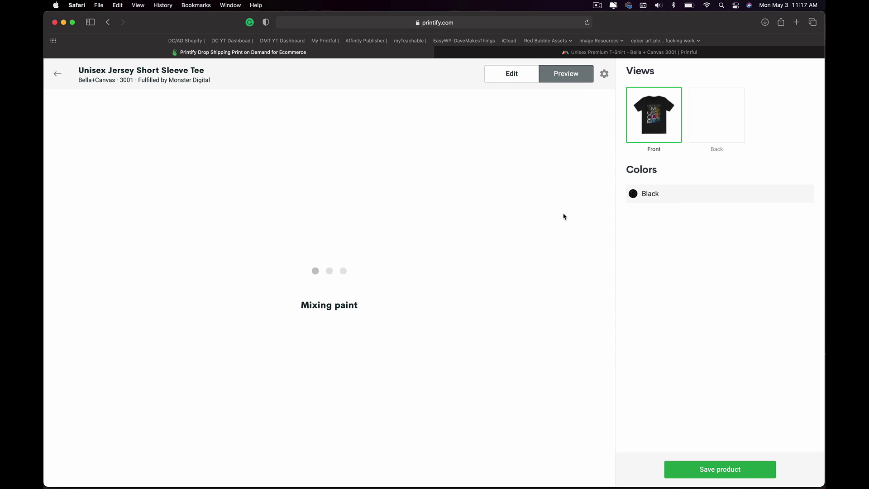
pyautogui.click(512, 73)
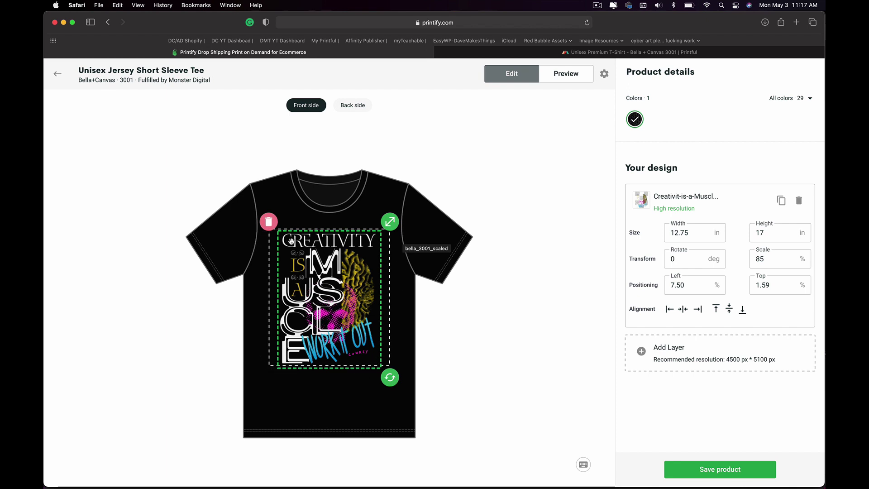
# Enlarge the front artwork to a scale of about 87%, roughly 13.1 by 17.46 inches, and deselect it
pyautogui.moveTo(383, 230); pyautogui.dragTo(387, 230)
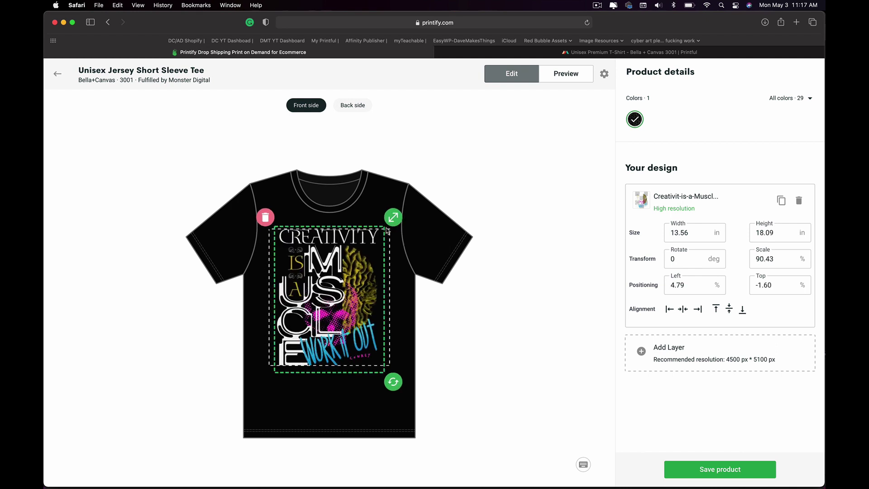
pyautogui.click(531, 292)
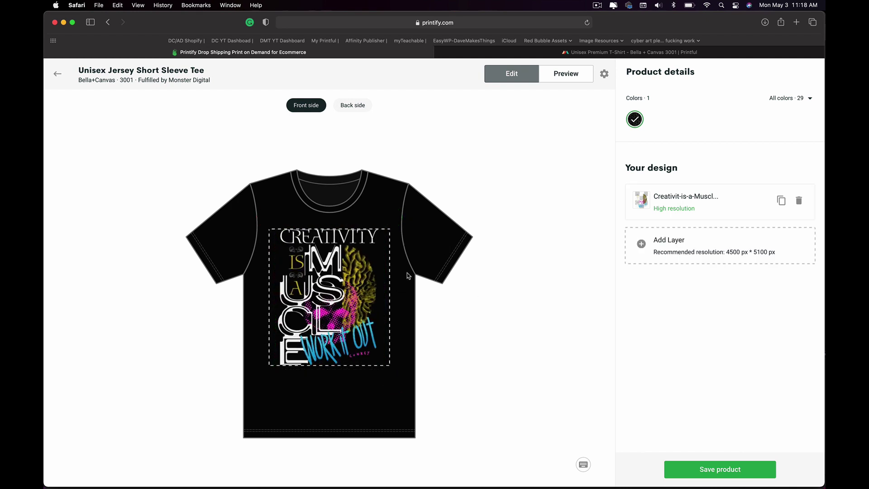
pyautogui.click(281, 282)
pyautogui.moveTo(389, 228); pyautogui.dragTo(385, 232)
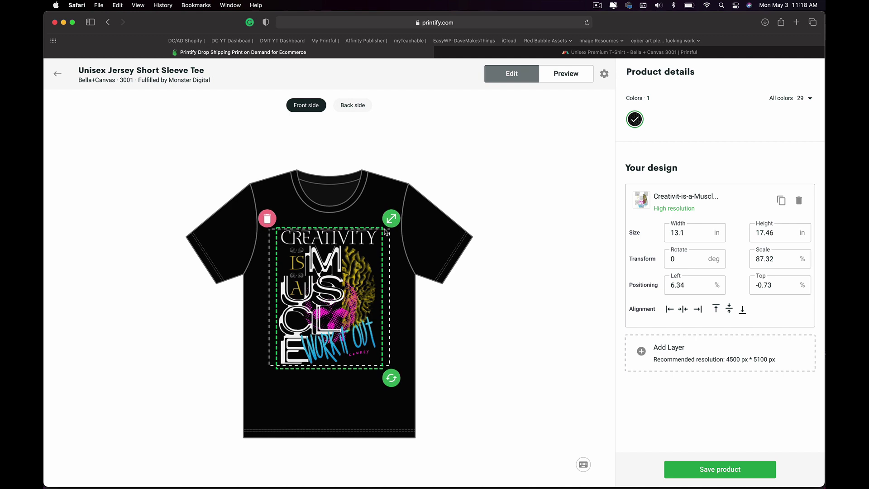
pyautogui.click(489, 245)
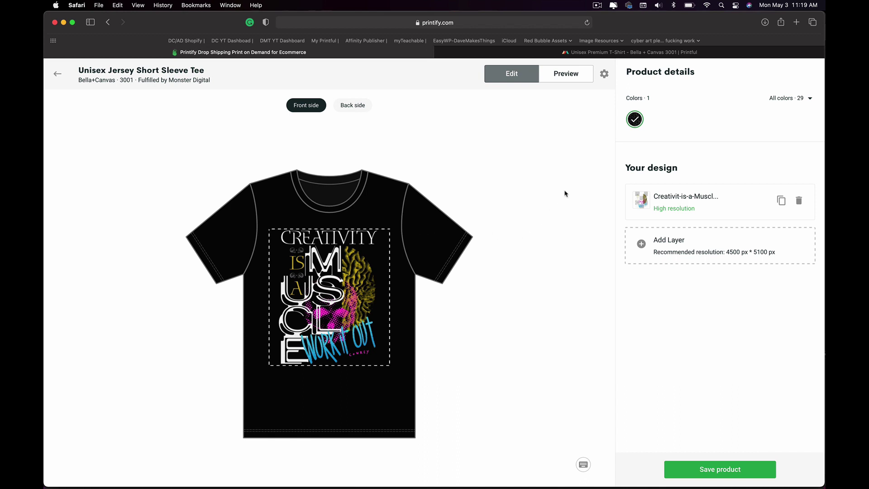
# Look through the new-design sources and the saved design library for an additional layer, and save the product without adding one
pyautogui.click(660, 247)
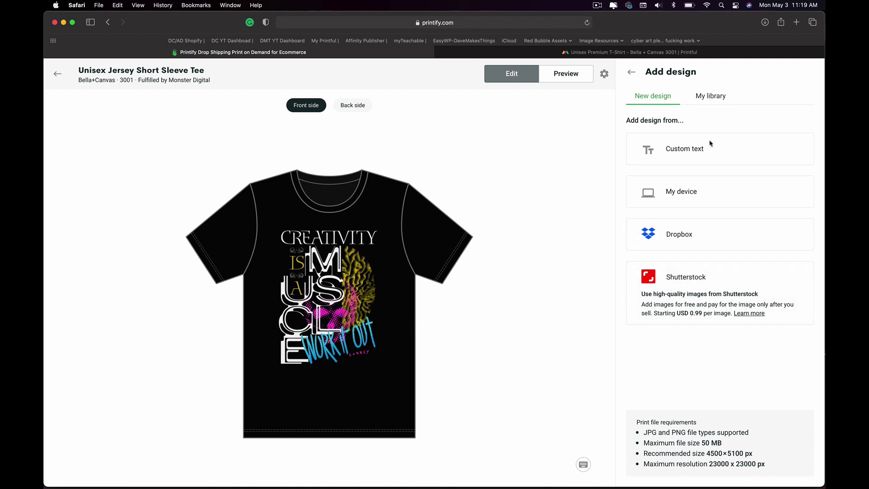
pyautogui.click(703, 97)
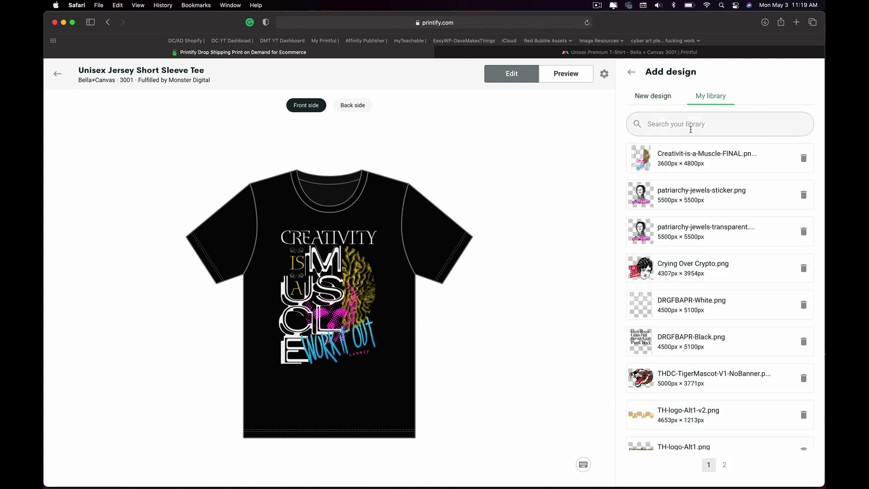
pyautogui.click(653, 96)
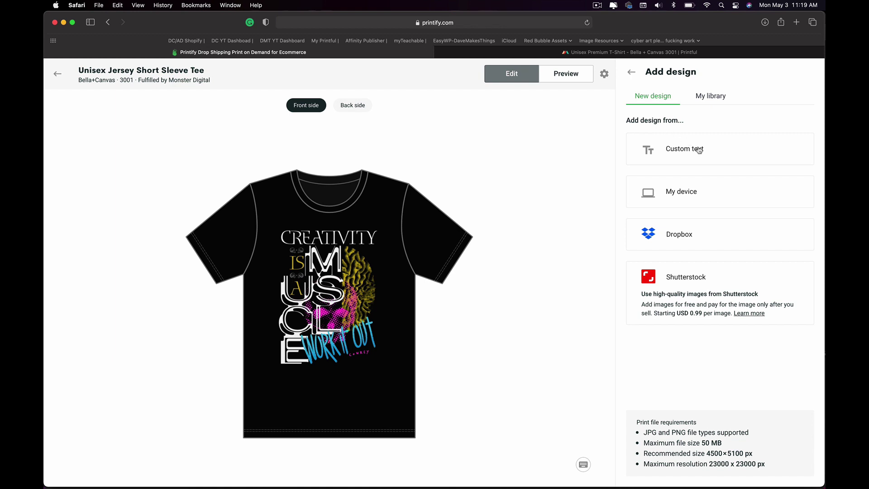
pyautogui.click(630, 70)
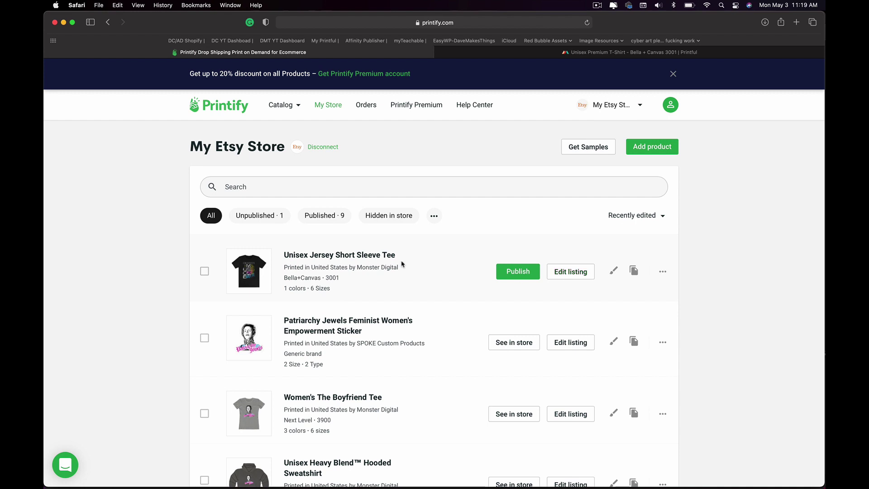
# Open the new tee's listing for editing and set its title to "Creativity is a Muscle T-shirt"
pyautogui.click(552, 272)
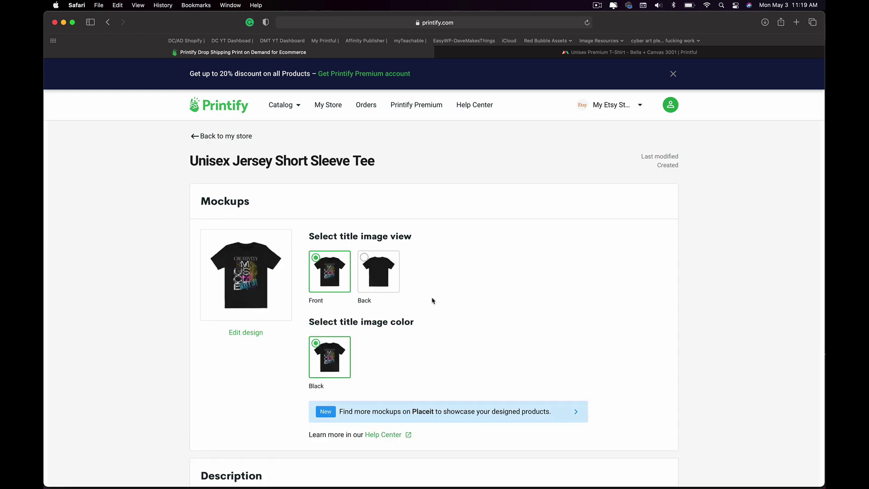
pyautogui.scroll(-6, 417, 318)
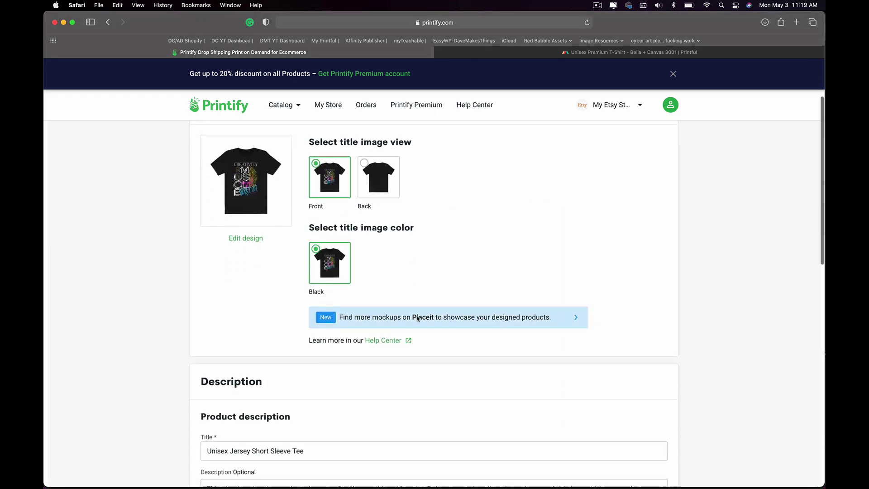
pyautogui.scroll(-1, 334, 311)
pyautogui.click(344, 231)
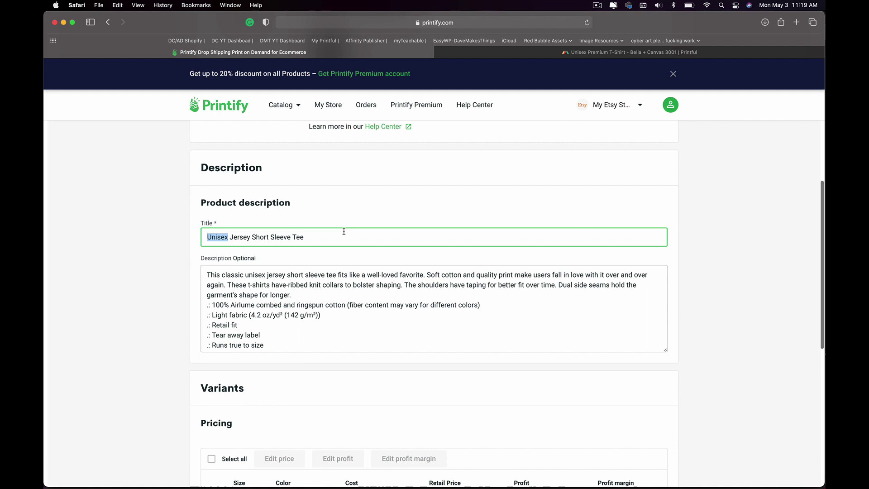
pyautogui.press('super+a')
pyautogui.write('Creativity is a Muscle T-shirt')
# Set the retail price of all six black size variants, S to 3XL, to USD 29
pyautogui.scroll(-5, 159, 330)
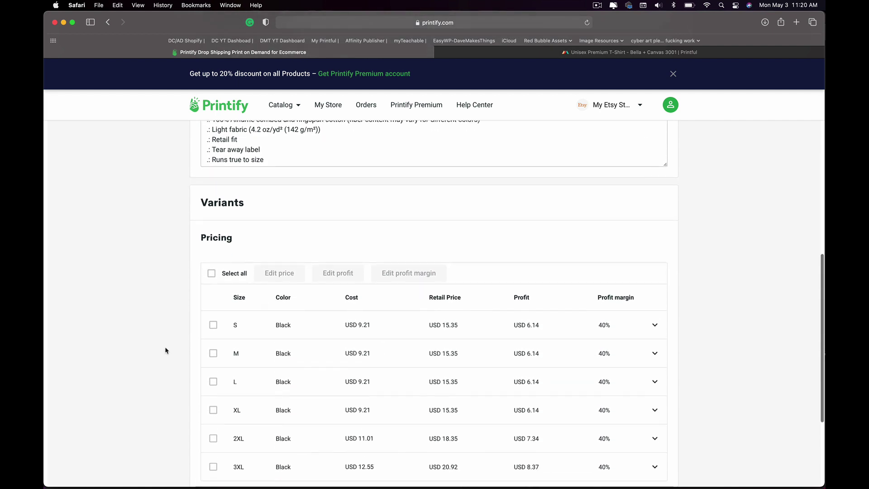
pyautogui.scroll(-1, 190, 295)
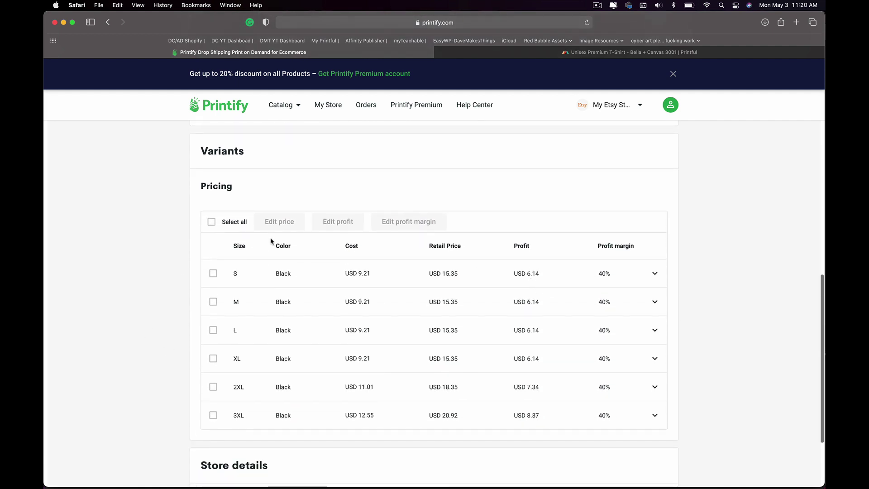
pyautogui.click(211, 221)
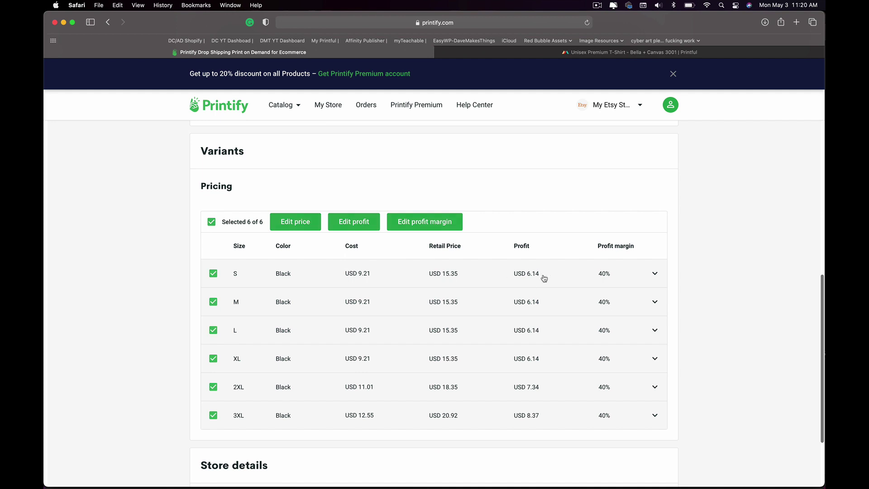
pyautogui.click(309, 228)
pyautogui.write('29')
pyautogui.click(525, 332)
pyautogui.scroll(-3, 561, 289)
pyautogui.scroll(1, 537, 248)
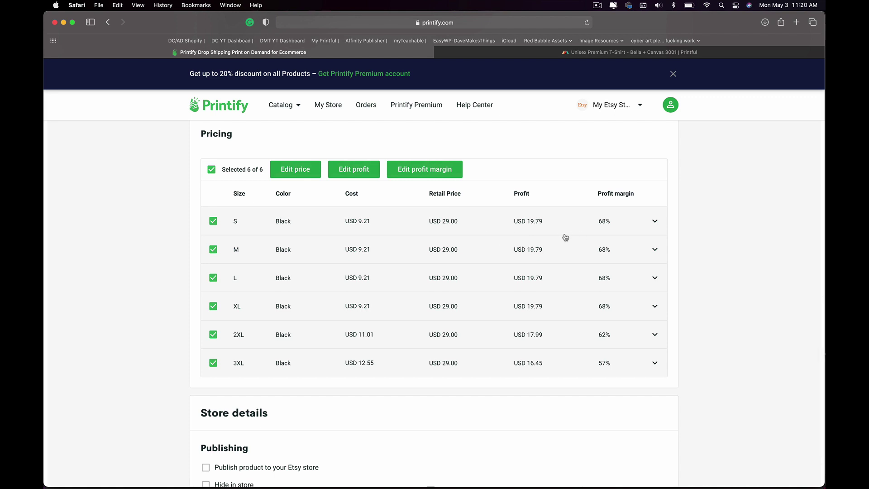
# Enable publishing the product to the Etsy store and set it as hidden in the store
pyautogui.scroll(-2, 666, 312)
pyautogui.click(206, 428)
pyautogui.click(206, 446)
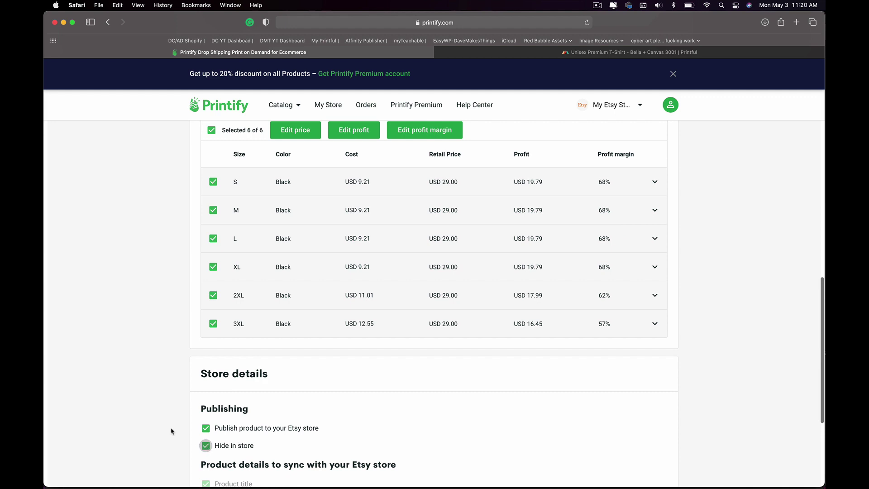
# Turn off creating a new shipping profile and use the existing "Standard Shipping: 1-7 business days" profile for the tee
pyautogui.scroll(-4, 174, 431)
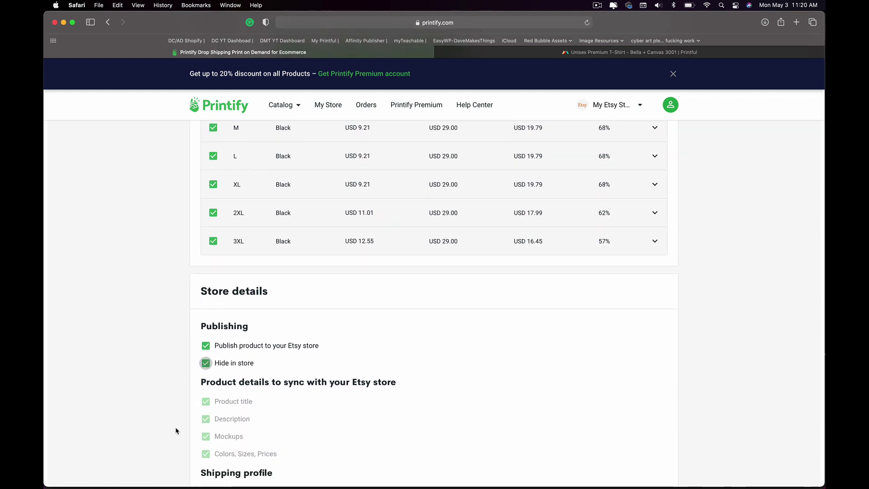
pyautogui.scroll(-5, 190, 421)
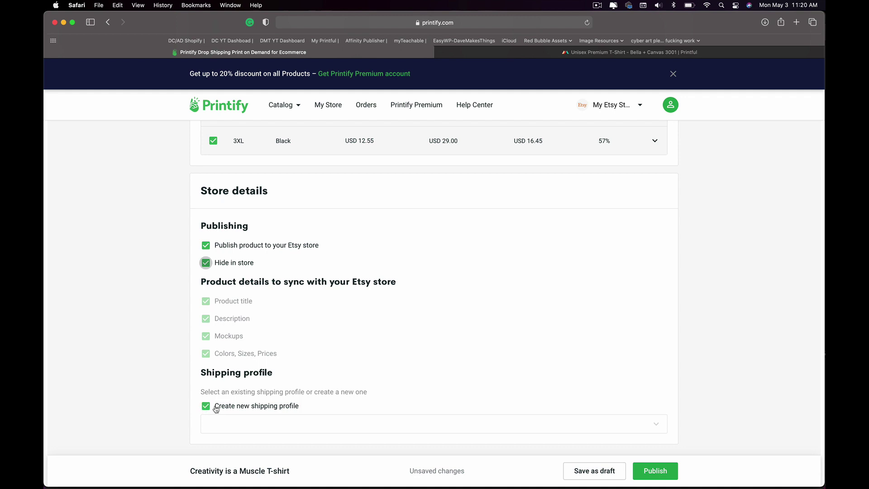
pyautogui.click(206, 405)
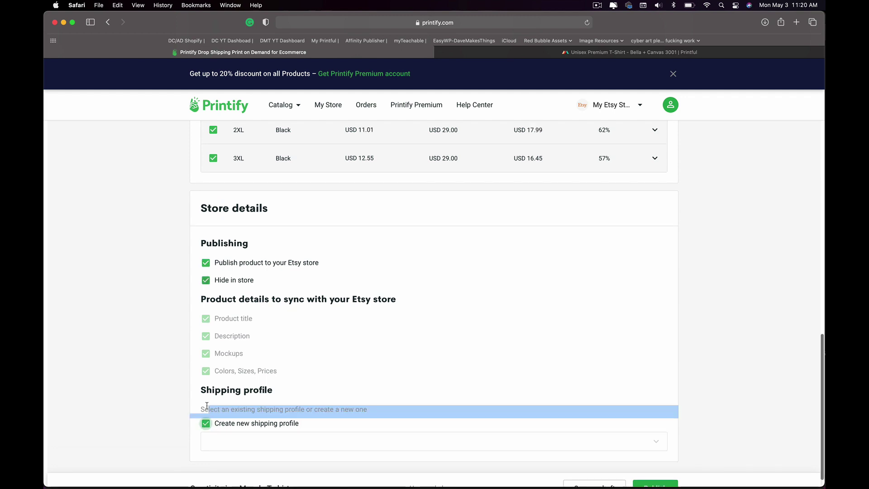
pyautogui.click(236, 442)
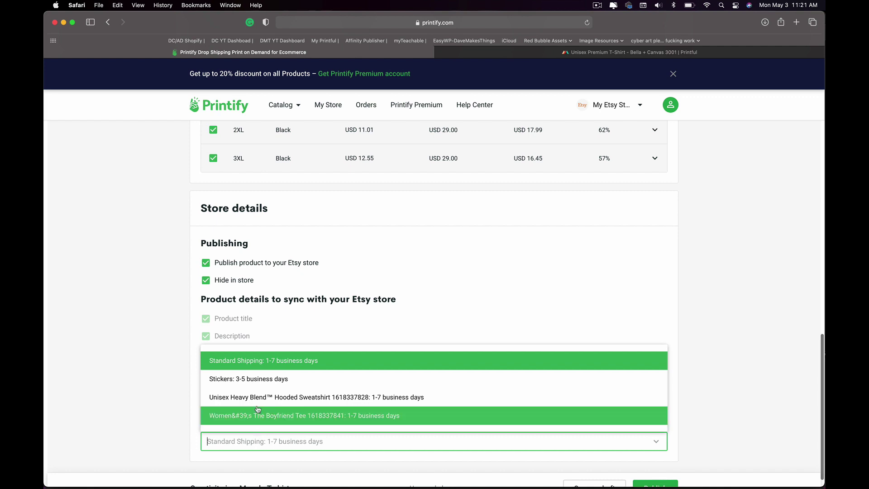
pyautogui.click(161, 367)
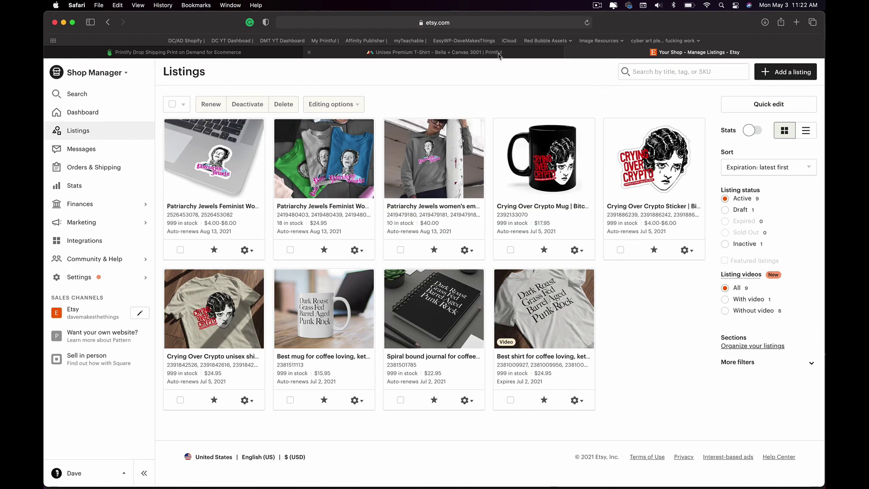
# Check the tee in the Printify store, switch to the Etsy Shop Manager and filter its listings to drafts
pyautogui.click(448, 52)
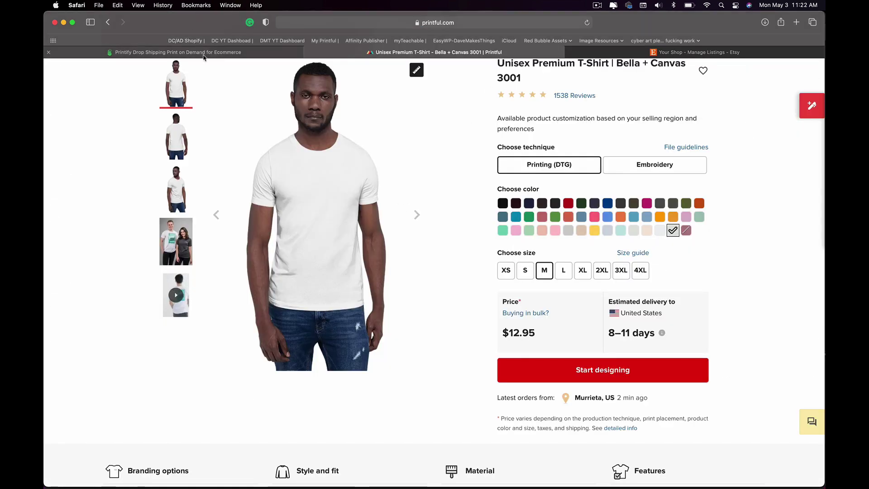
pyautogui.click(177, 52)
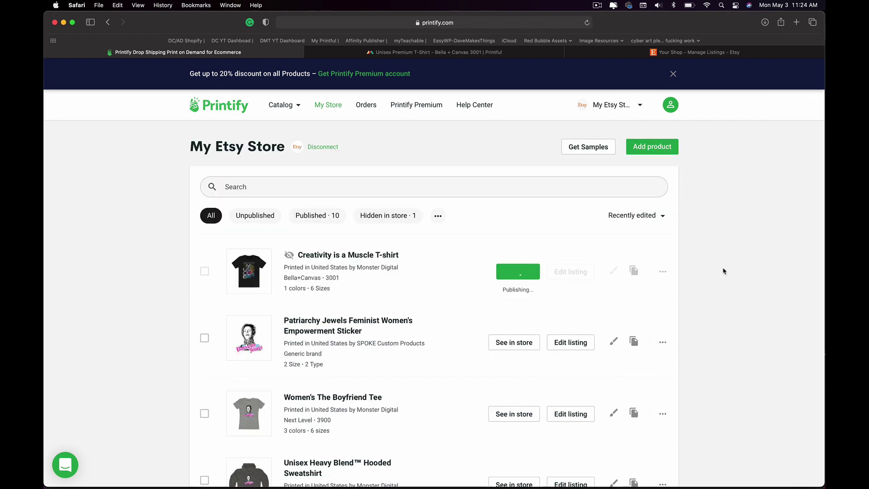
pyautogui.click(695, 52)
pyautogui.click(78, 131)
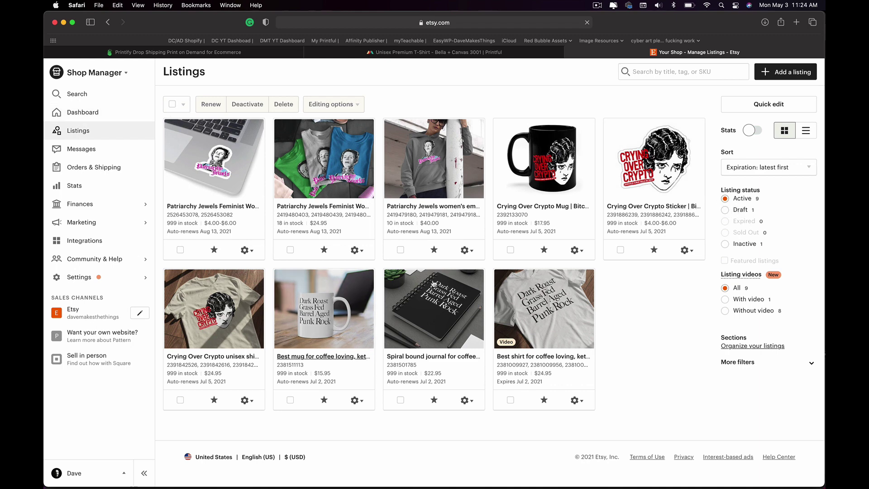
pyautogui.click(726, 210)
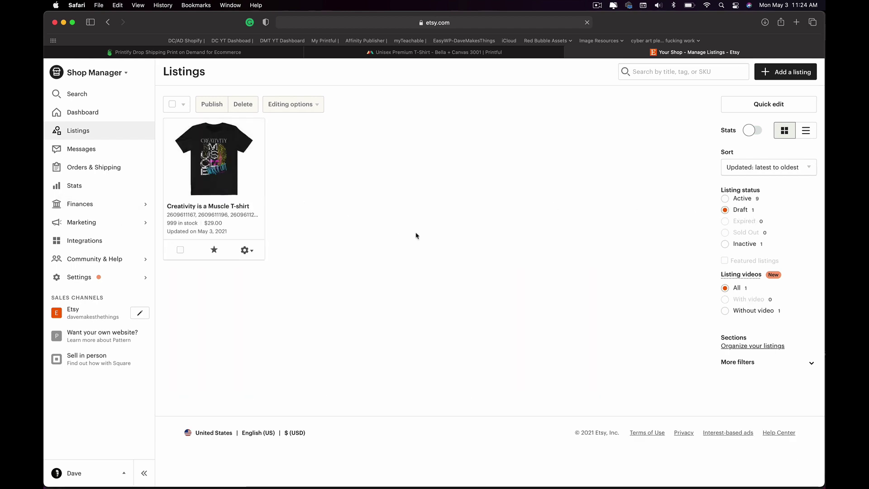
# Open the "Creativity is a Muscle T-shirt" draft listing and review its photos, thumbnail and listing preview
pyautogui.click(224, 166)
pyautogui.scroll(-1, 395, 235)
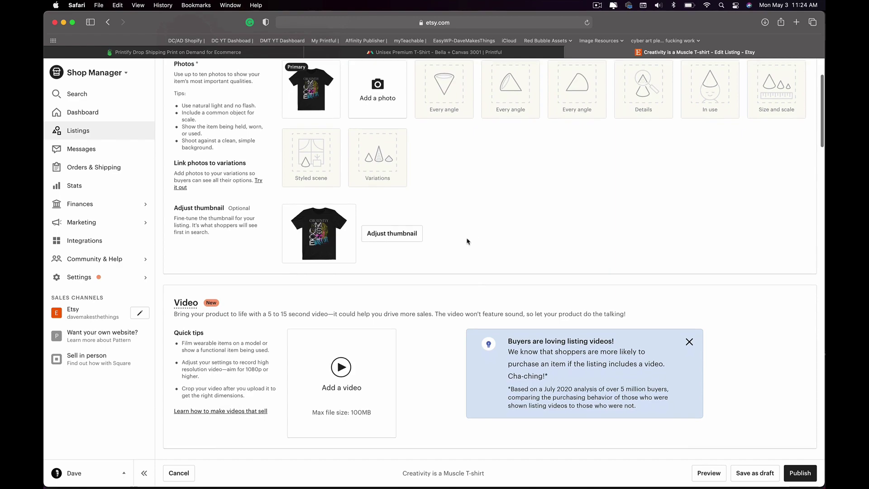
pyautogui.click(380, 233)
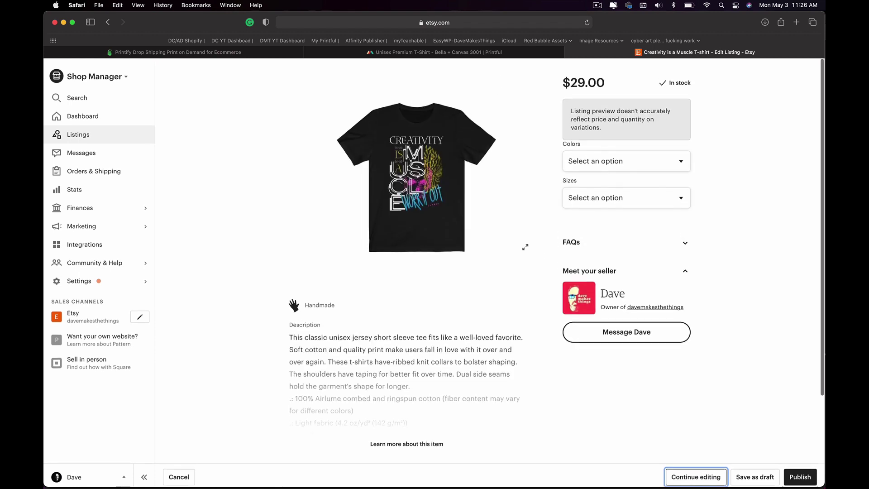
pyautogui.scroll(-3, 484, 228)
pyautogui.scroll(2, 488, 236)
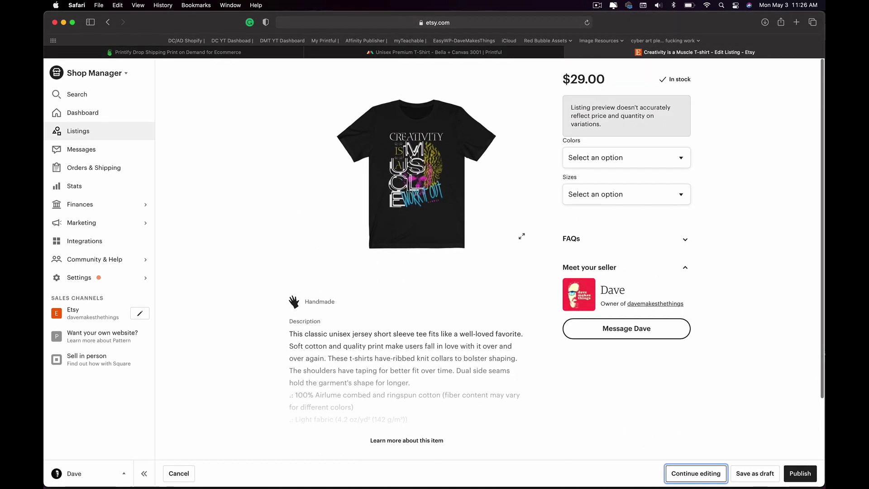